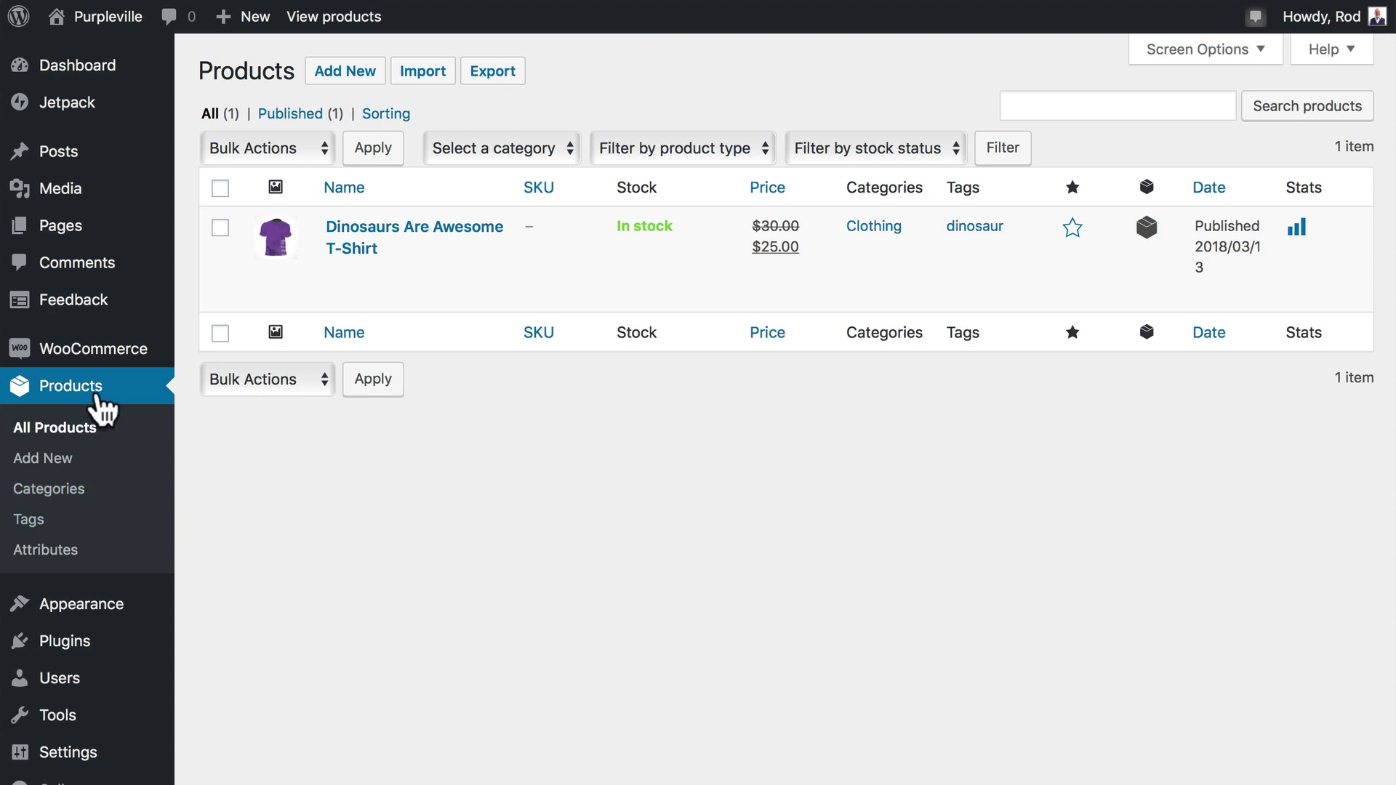
Title the product 'Stylish Abstract Purple Desktop Wallpaper' and write its short purple-wallpaper description.
{"action": "left_click", "coordinate": [351, 71]}
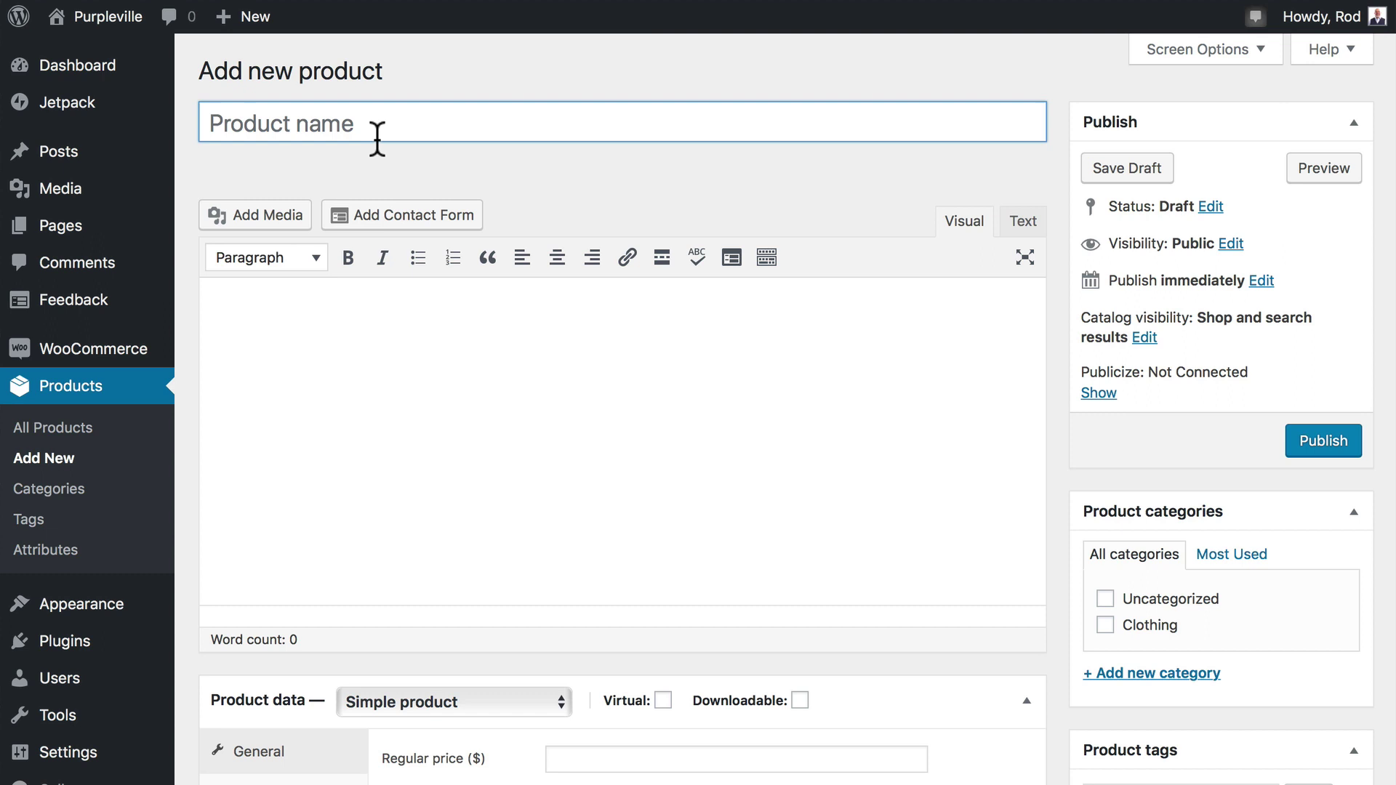
{"action": "type", "text": "Stylish Abstract Purple Desktop Wallpaper"}
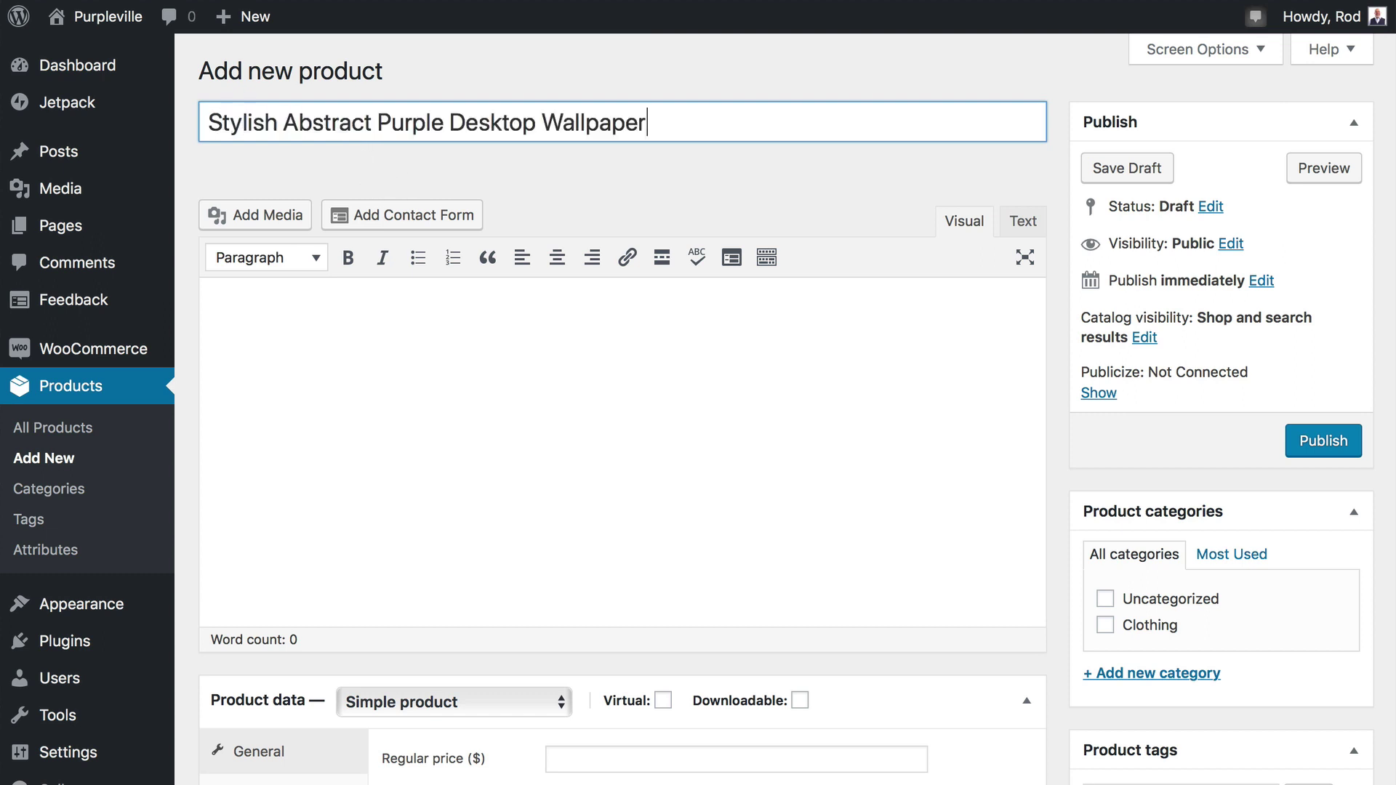
{"action": "left_click", "coordinate": [365, 374]}
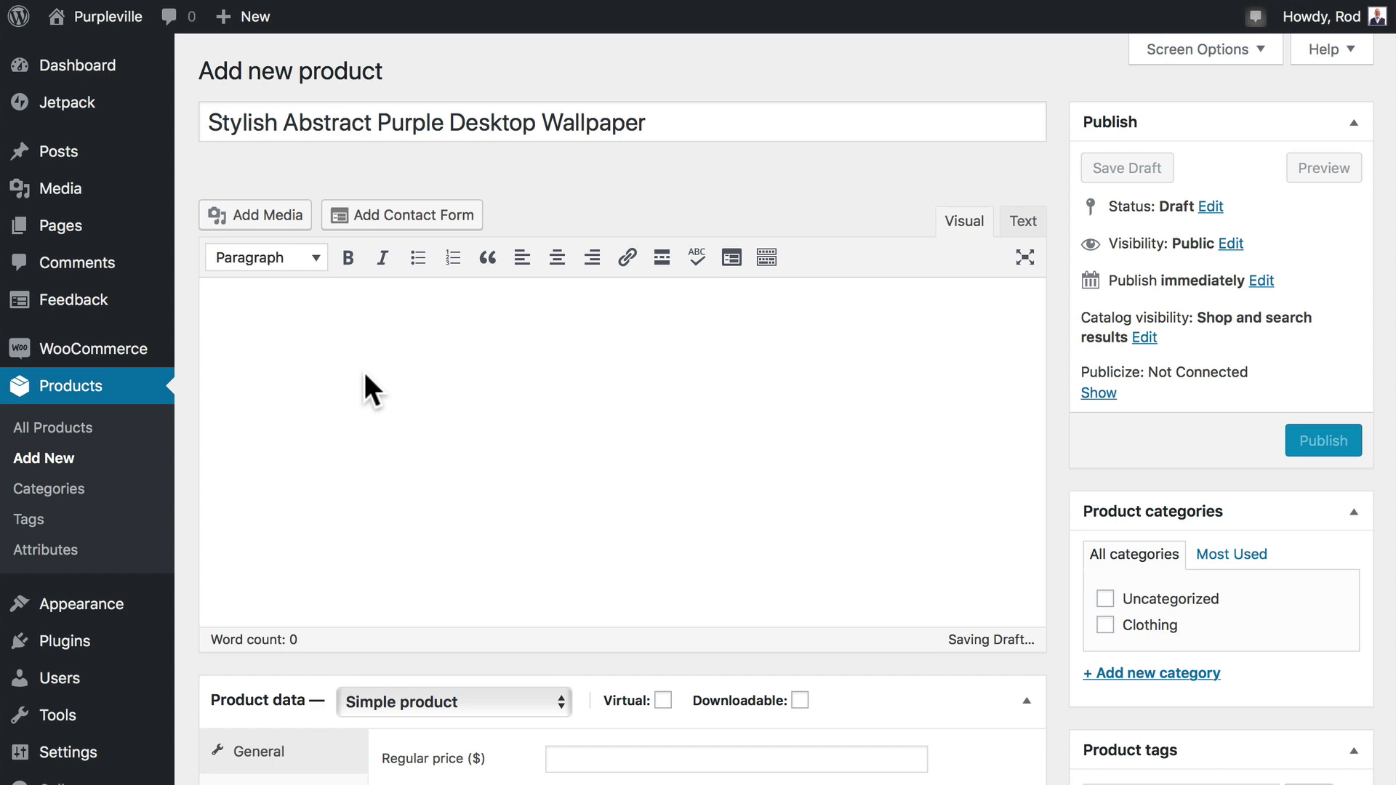
{"action": "type", "text": "en."}
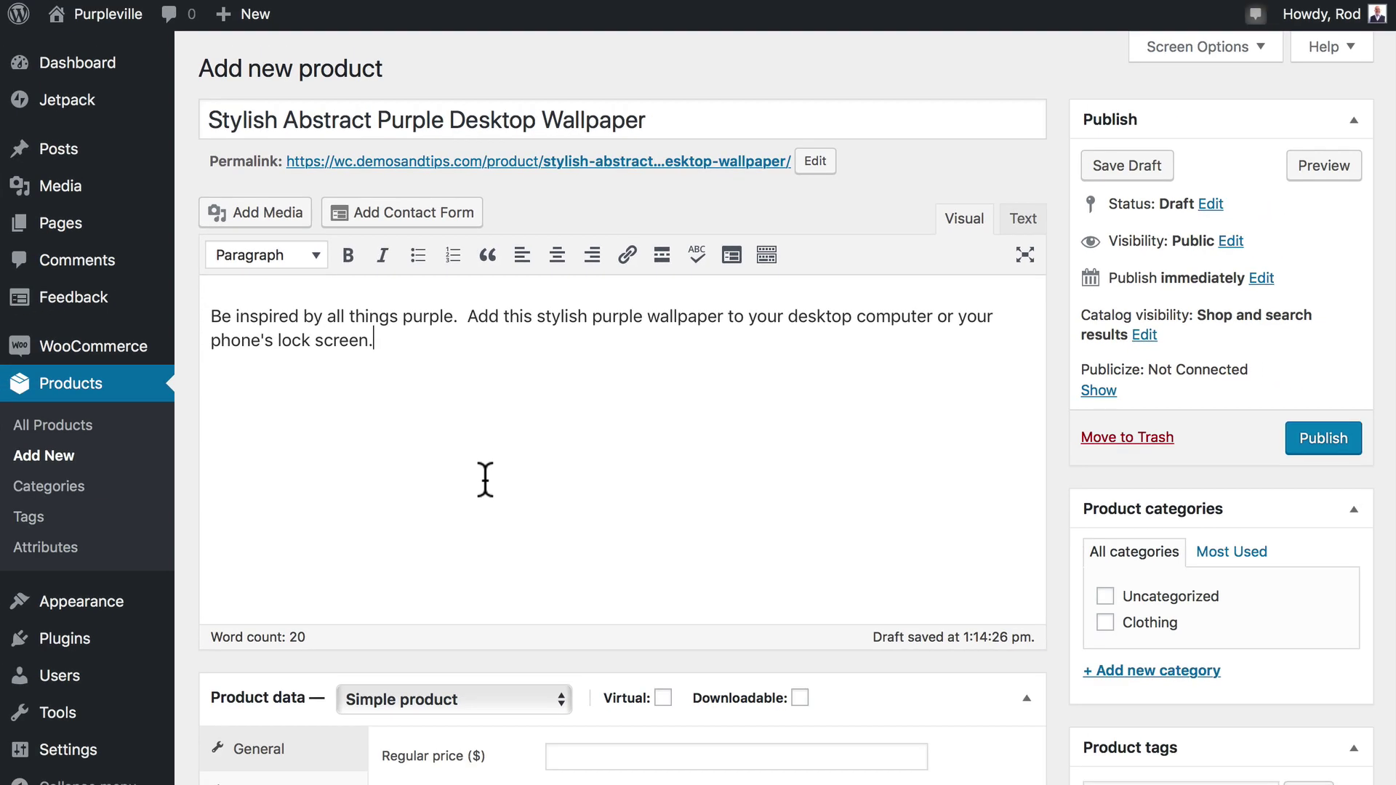
Create a new 'Wallpapers' product category so it is ticked for this product.
{"action": "scroll", "coordinate": [466, 620], "scroll_direction": "down", "scroll_amount": 3}
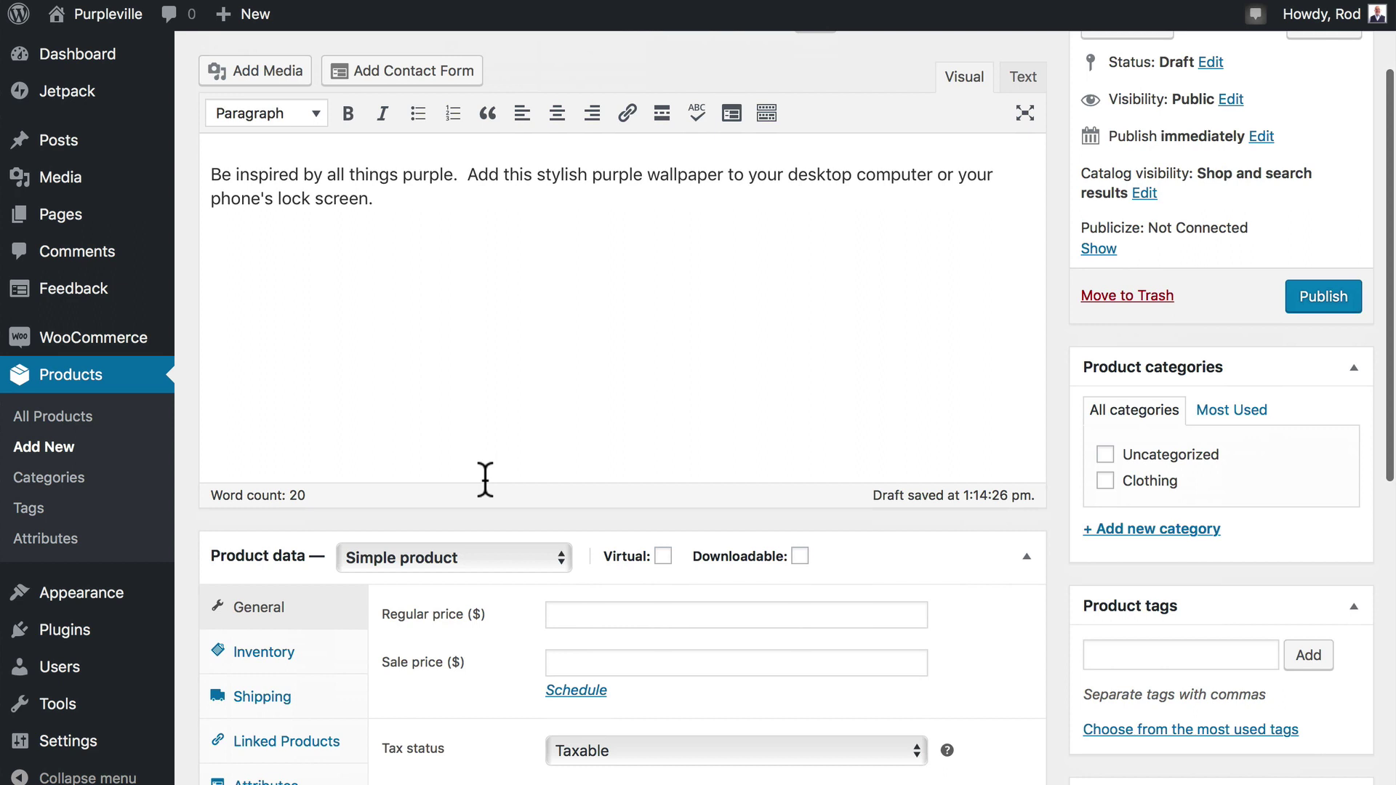
{"action": "scroll", "coordinate": [485, 480], "scroll_direction": "up", "scroll_amount": 1}
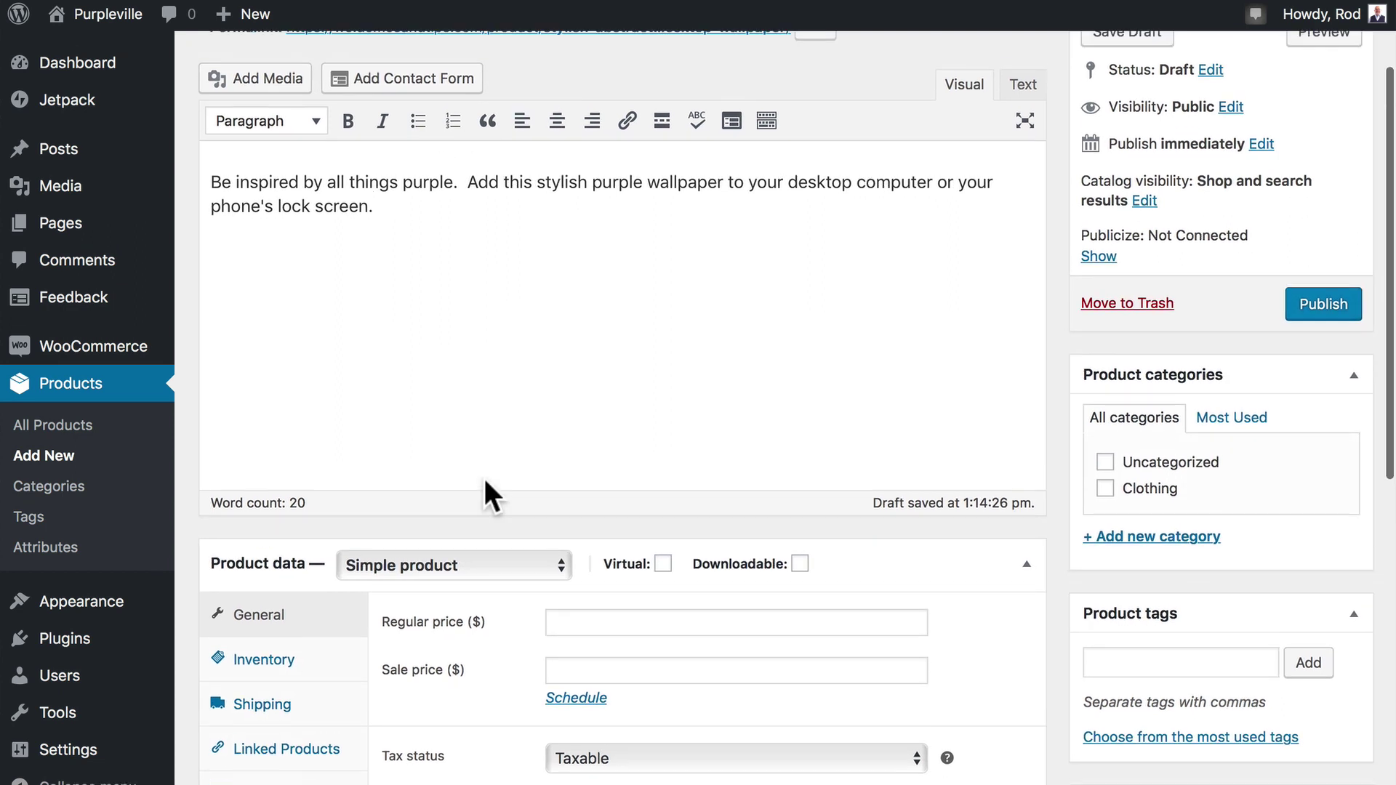
{"action": "left_click", "coordinate": [1157, 538]}
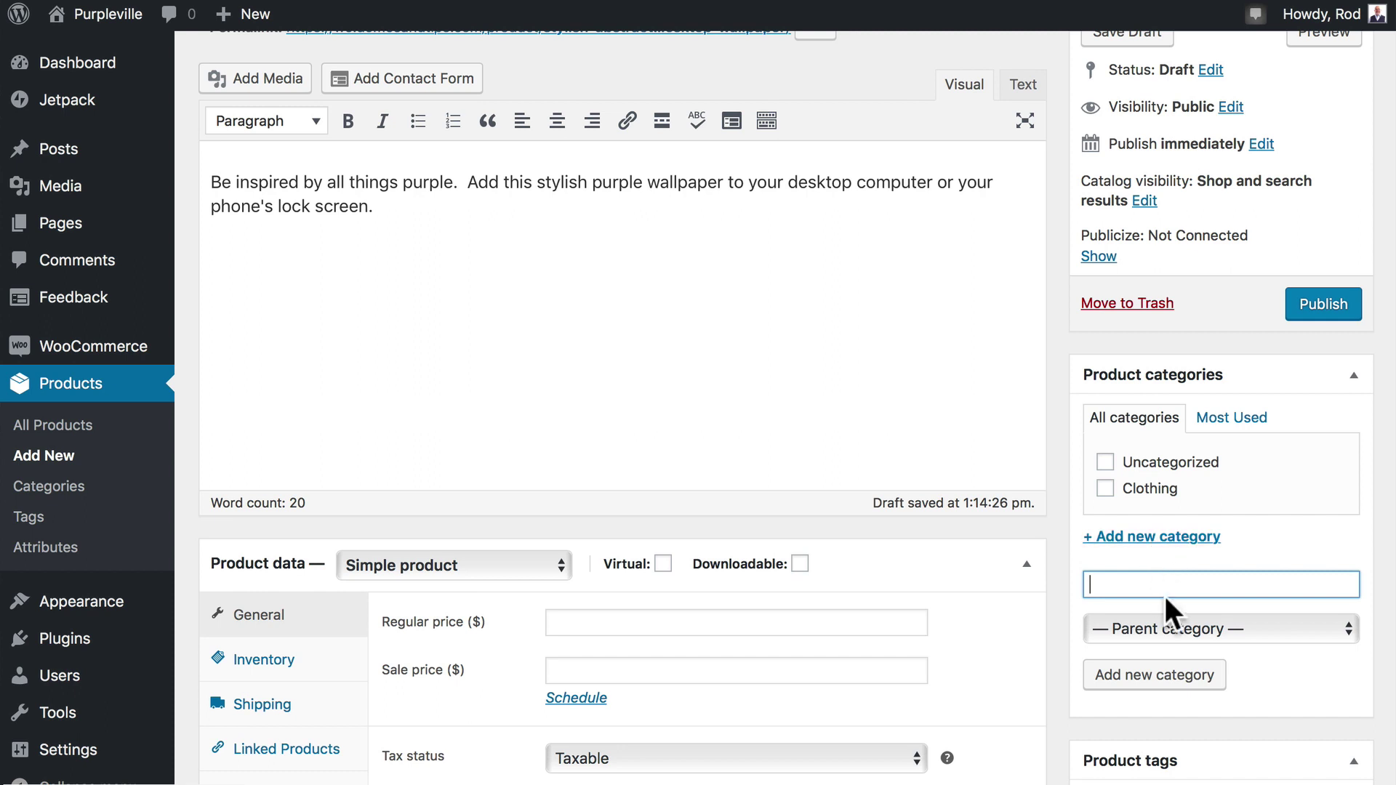
{"action": "type", "text": "Wallpapers"}
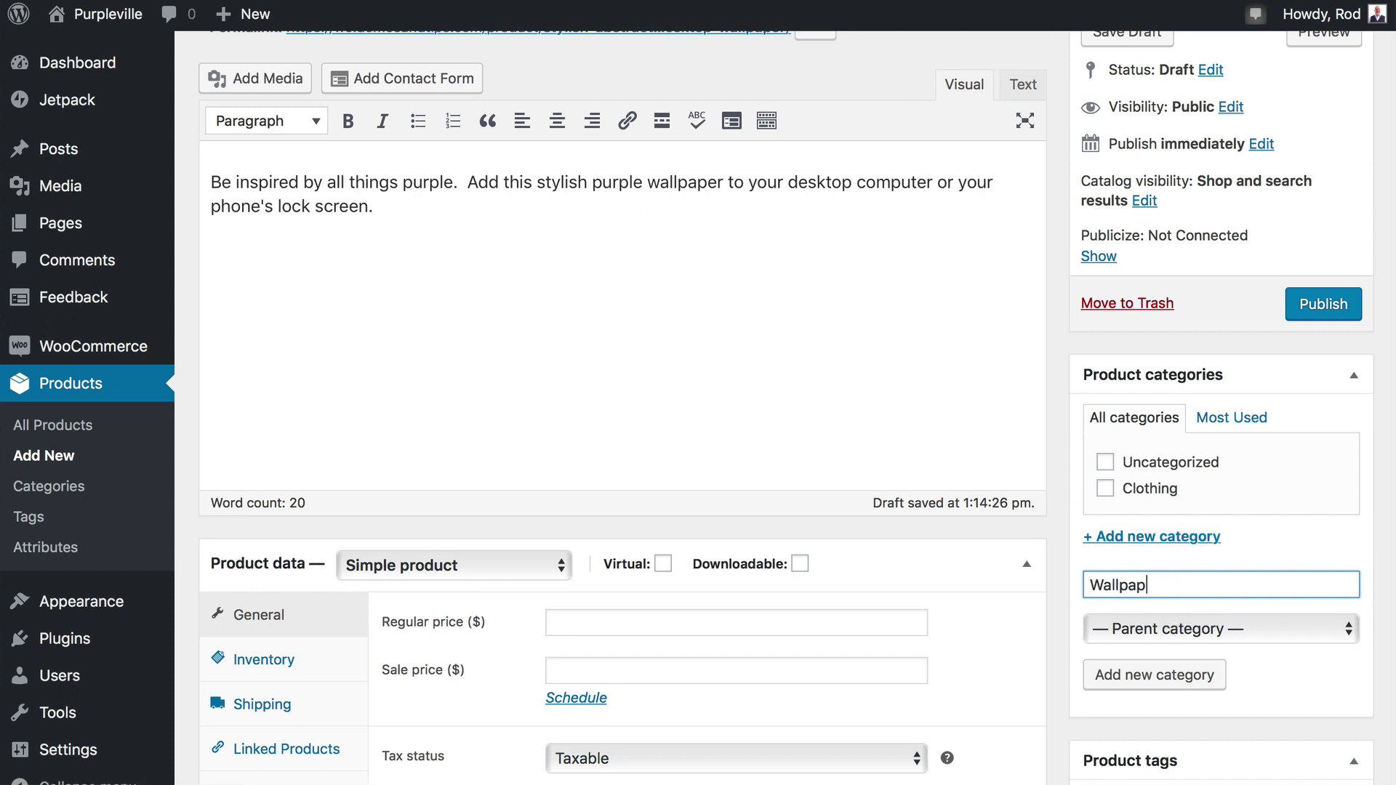
{"action": "left_click", "coordinate": [1164, 695]}
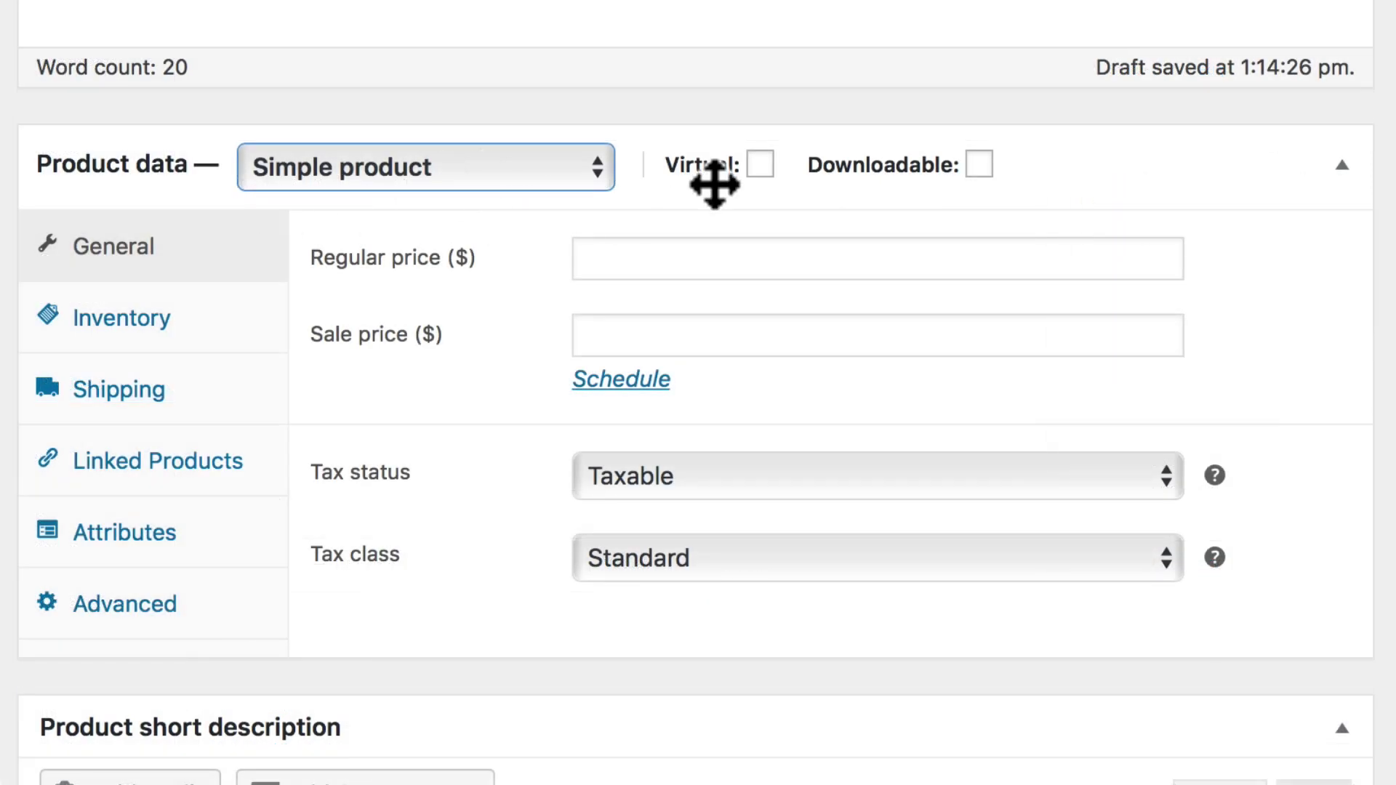
Mark the product Virtual and Downloadable and enter a regular price of 10.
{"action": "mouse_move", "coordinate": [660, 564]}
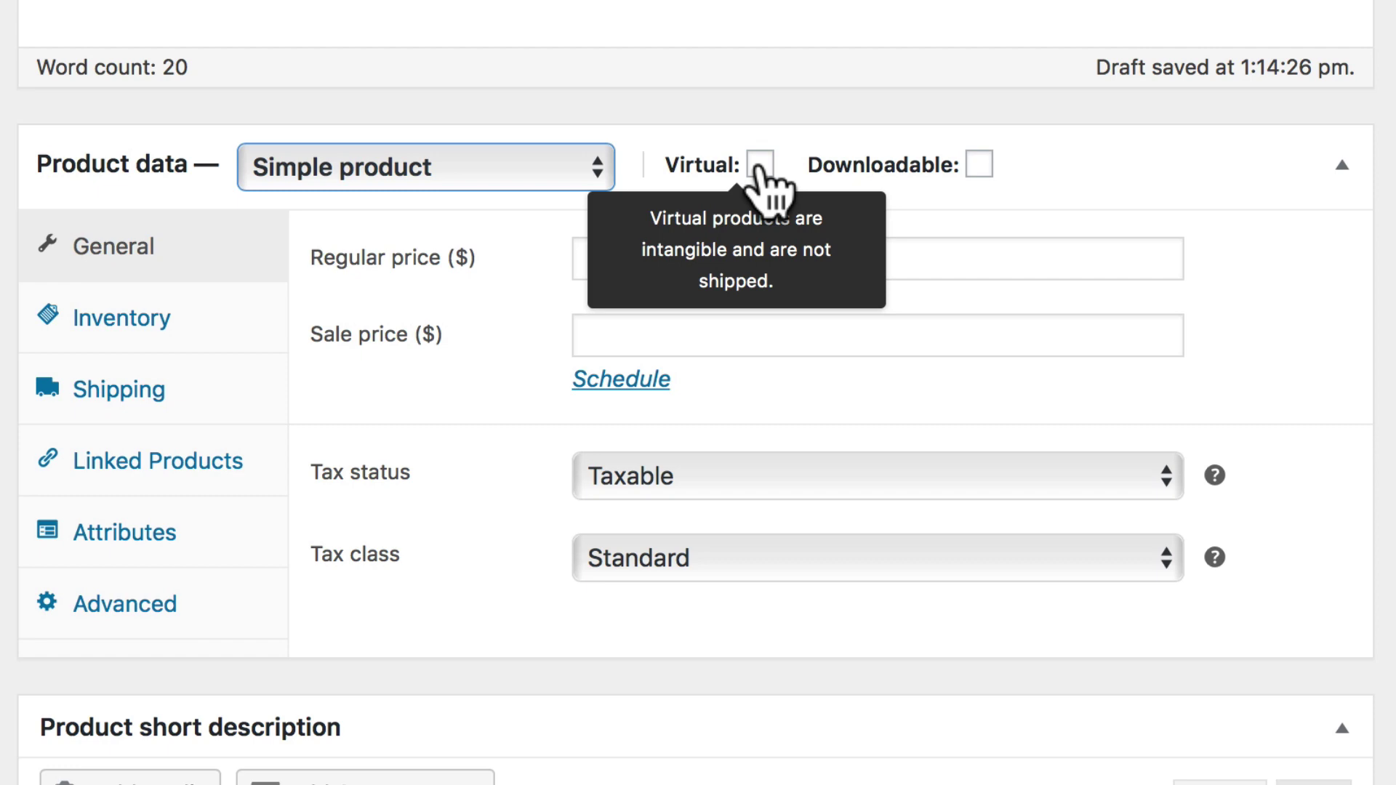
{"action": "left_click", "coordinate": [759, 165]}
{"action": "left_click", "coordinate": [979, 164]}
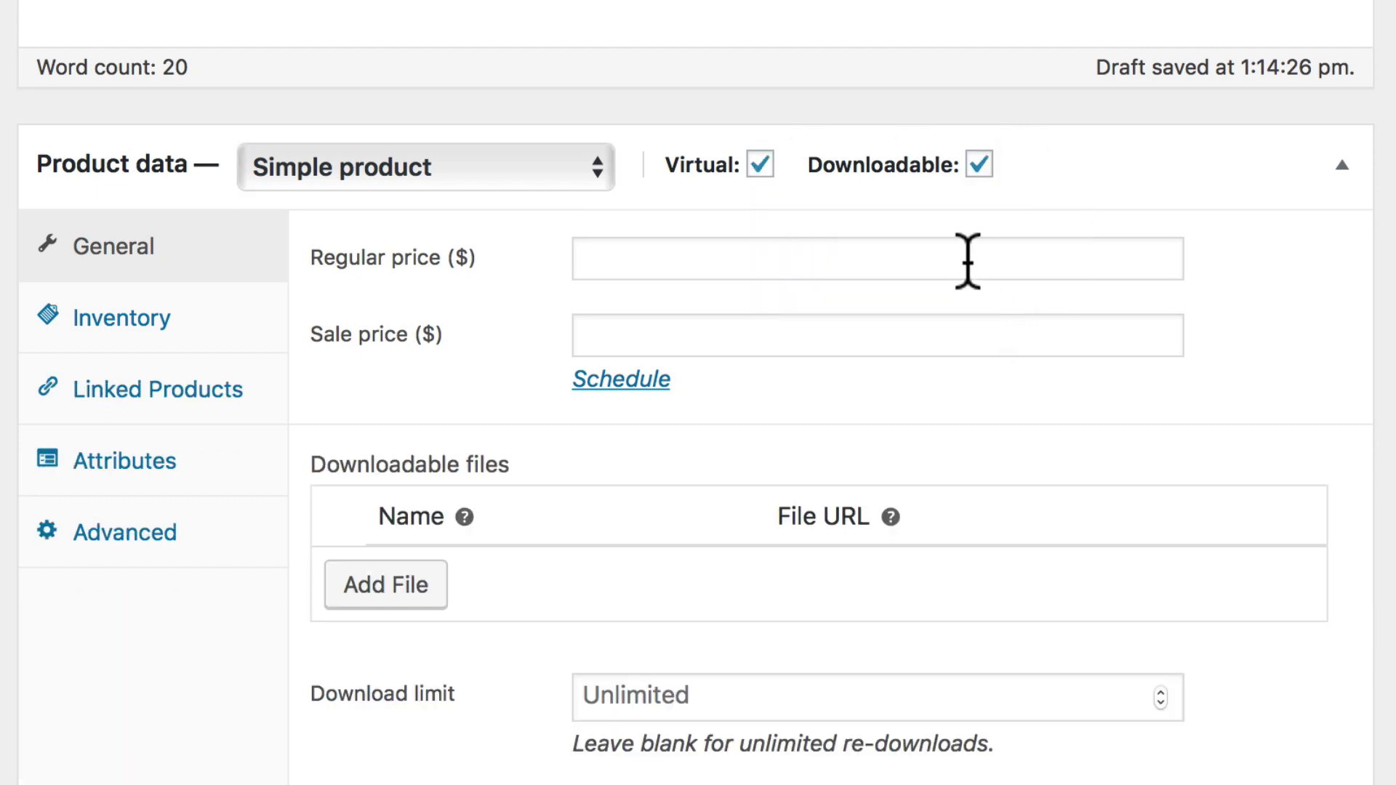
{"action": "left_click", "coordinate": [968, 261]}
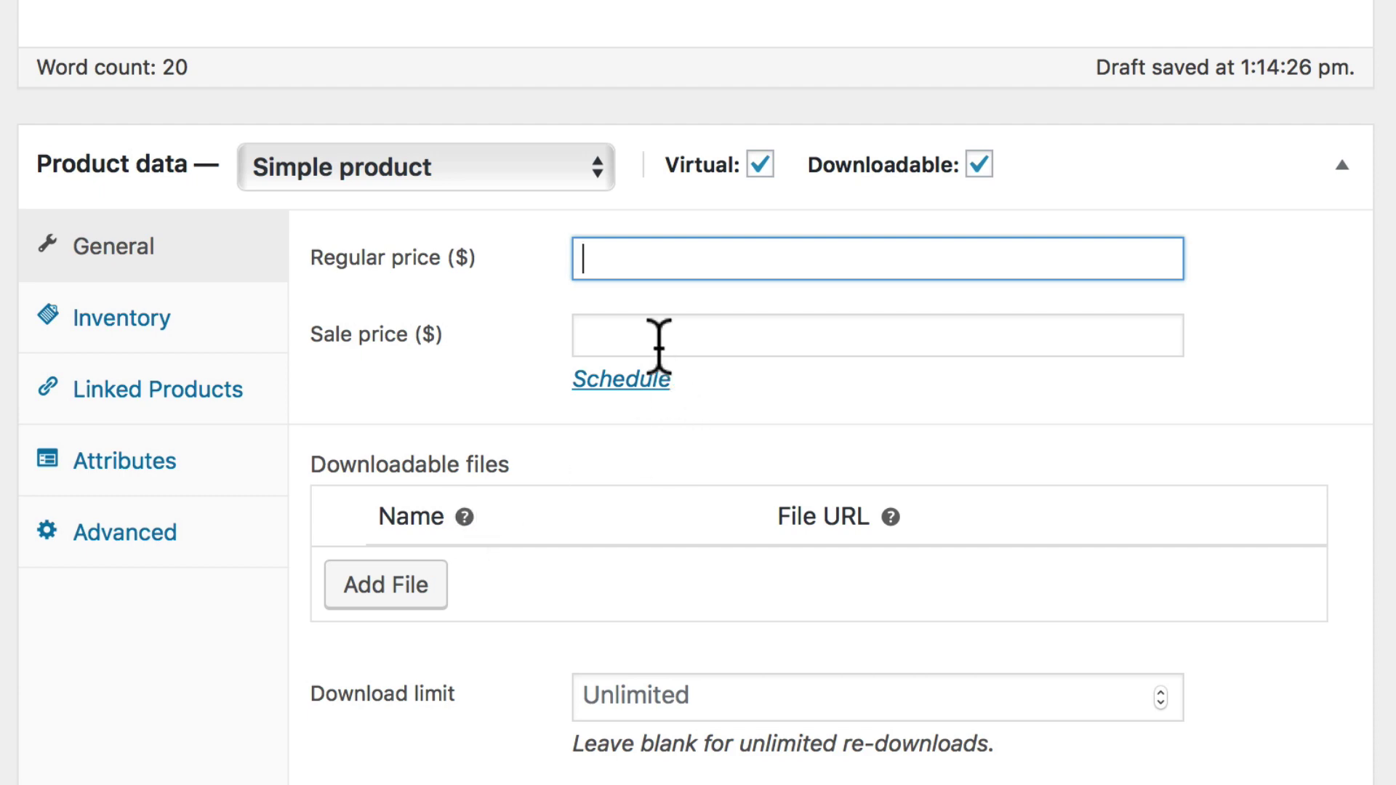
{"action": "type", "text": "10"}
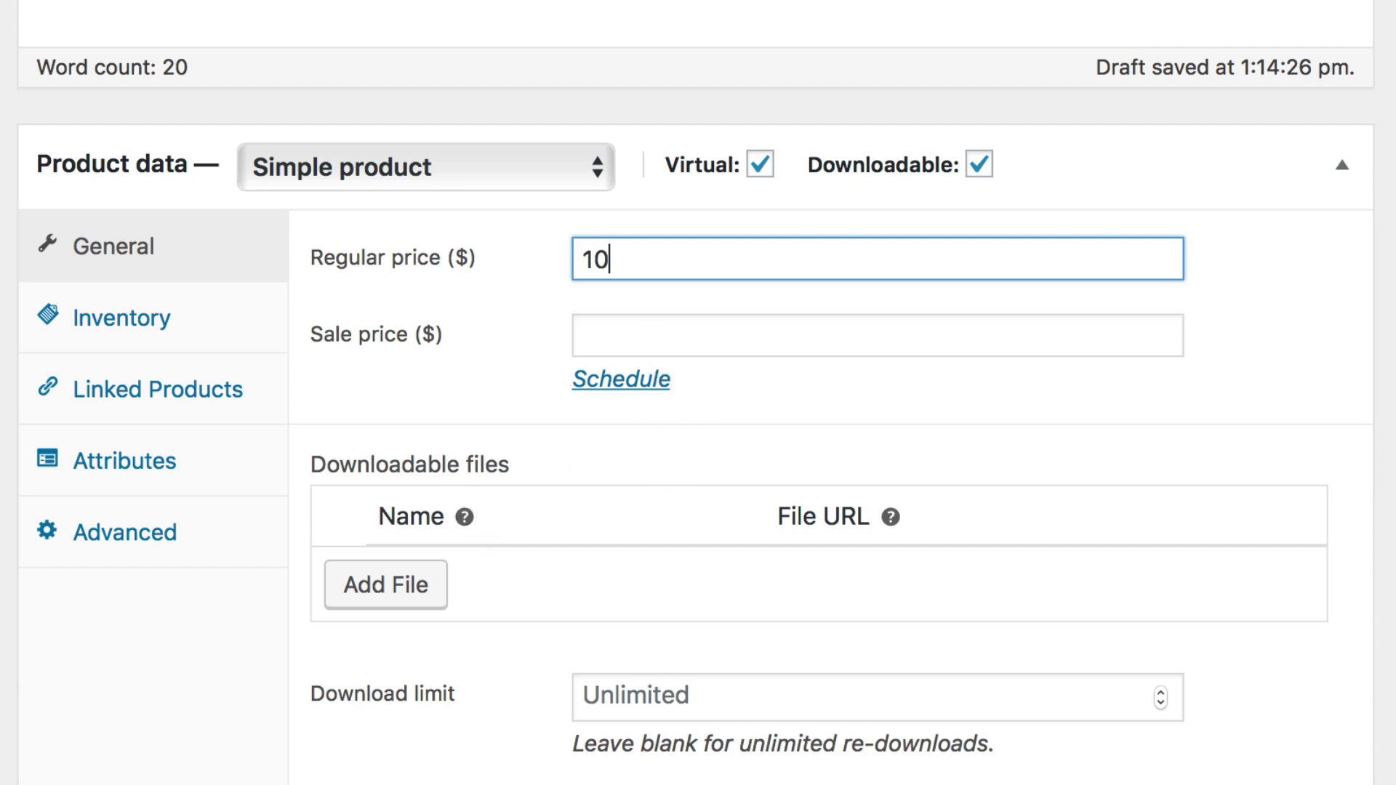
Upload stylish-abstract-purple-background.jpg with alt text 'wallpaper' and insert its URL as the downloadable file.
{"action": "scroll", "coordinate": [428, 302], "scroll_direction": "down", "scroll_amount": 3}
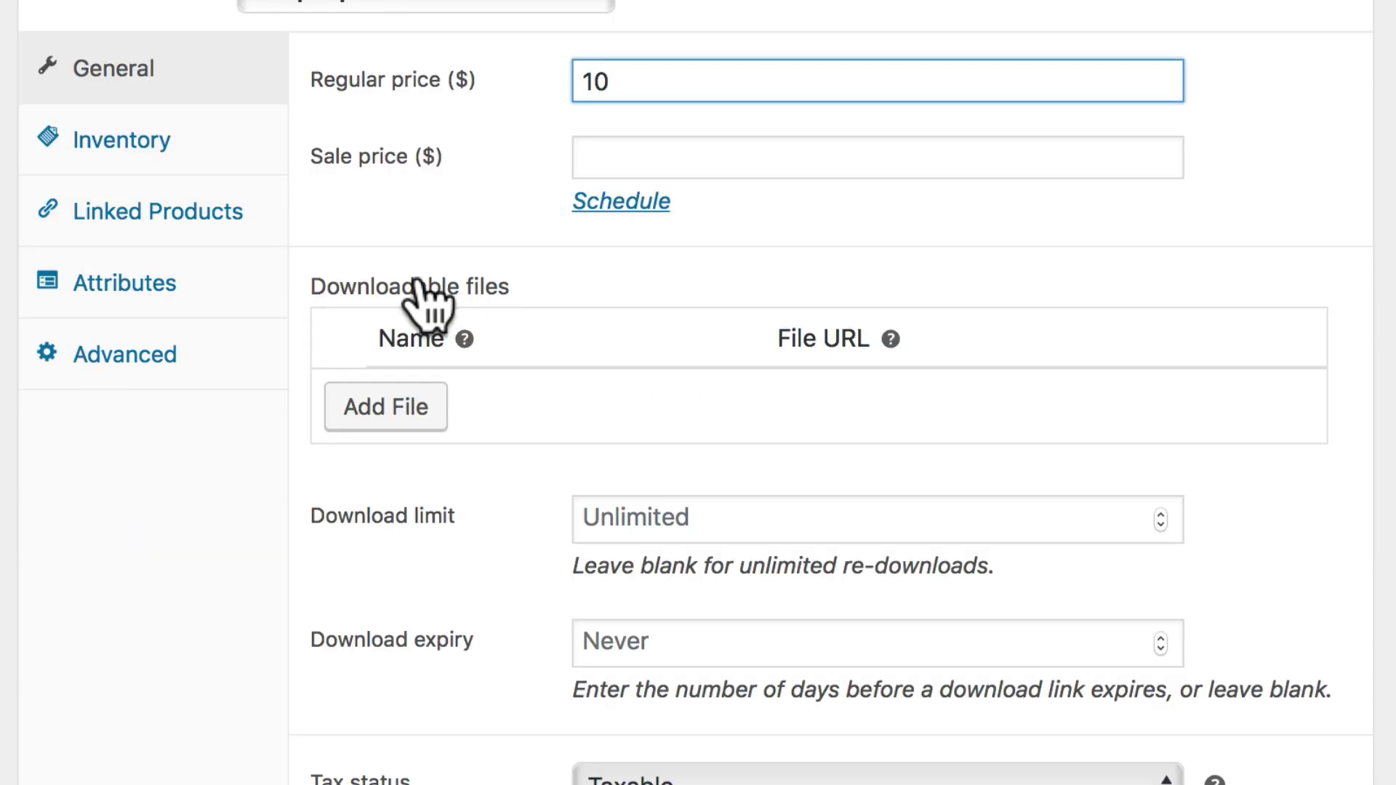
{"action": "left_click", "coordinate": [385, 415]}
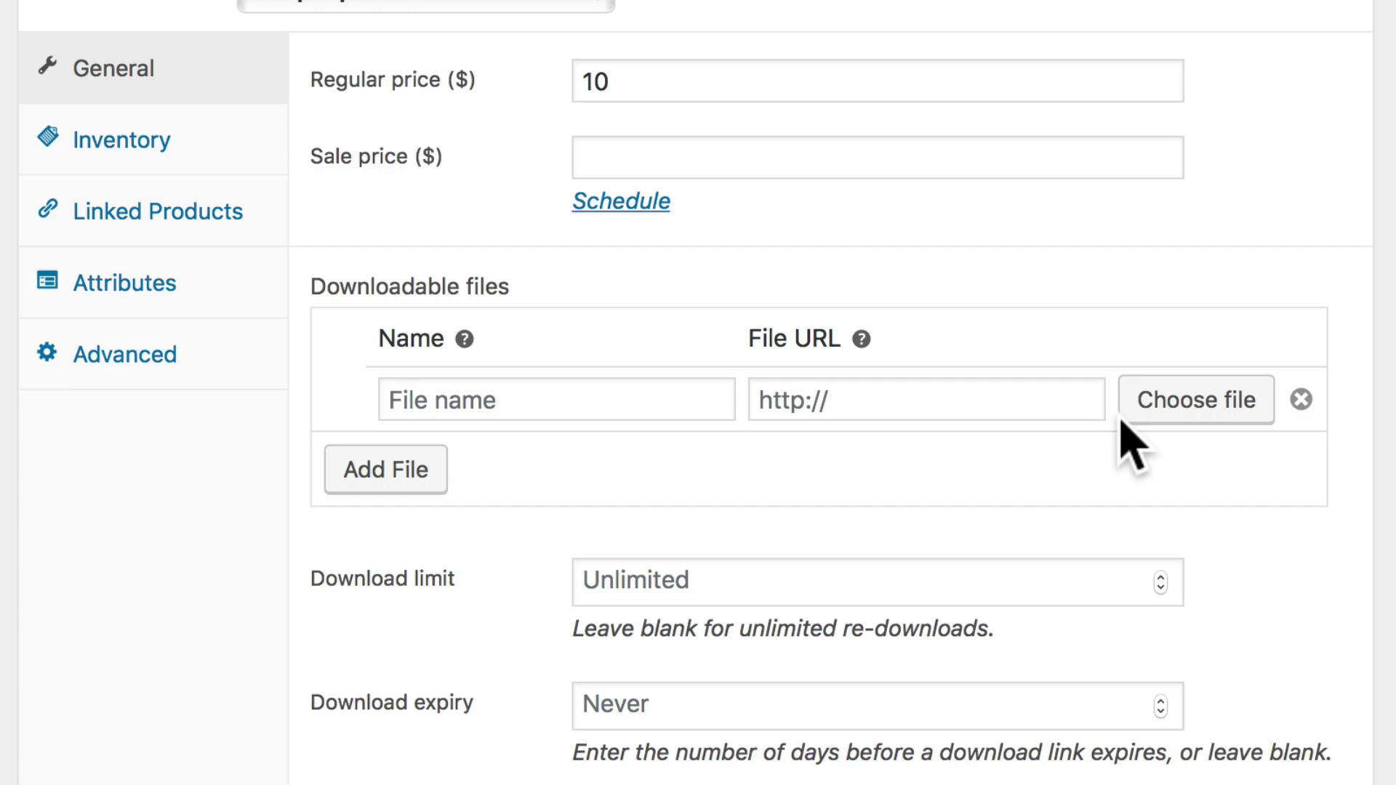
{"action": "left_click", "coordinate": [1197, 401]}
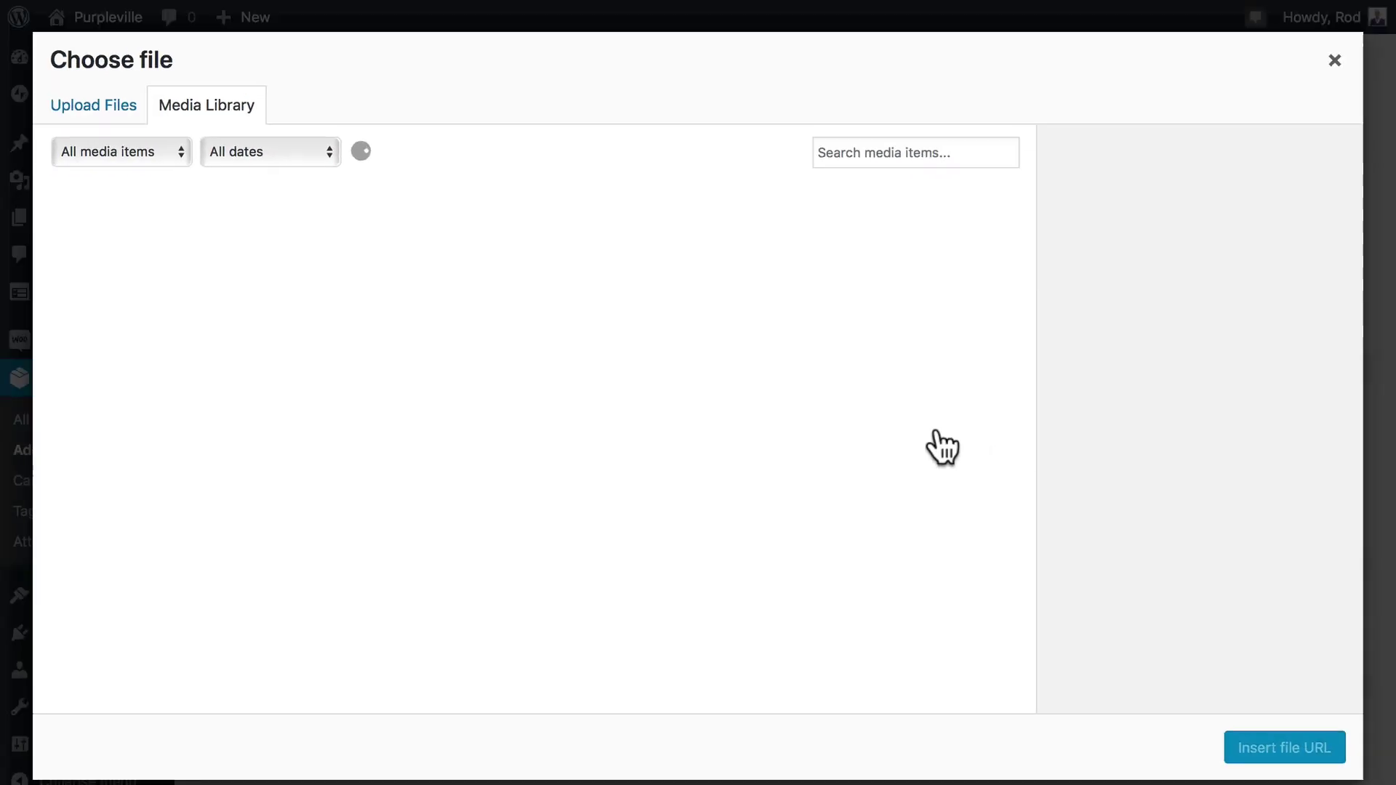
{"action": "left_click", "coordinate": [69, 107]}
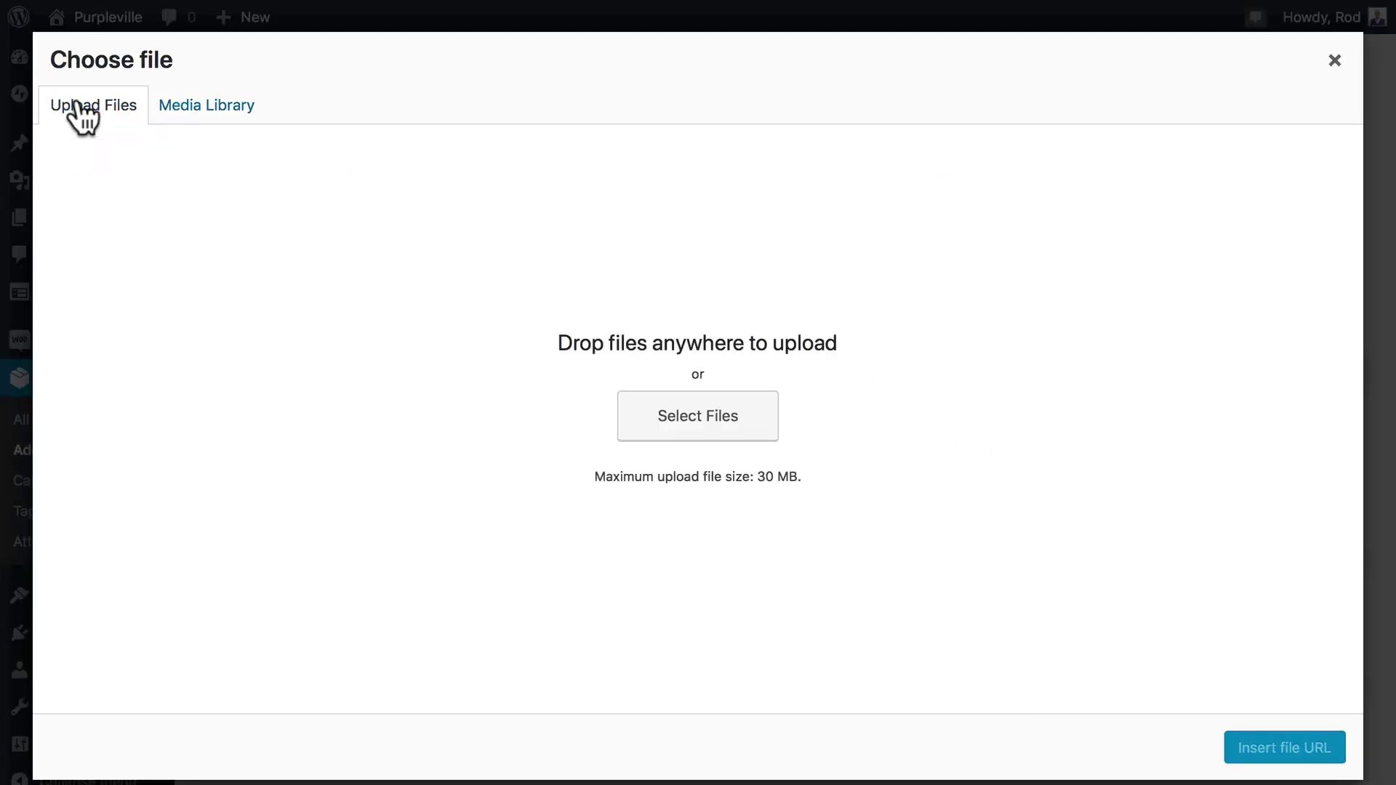
{"action": "left_click", "coordinate": [713, 420]}
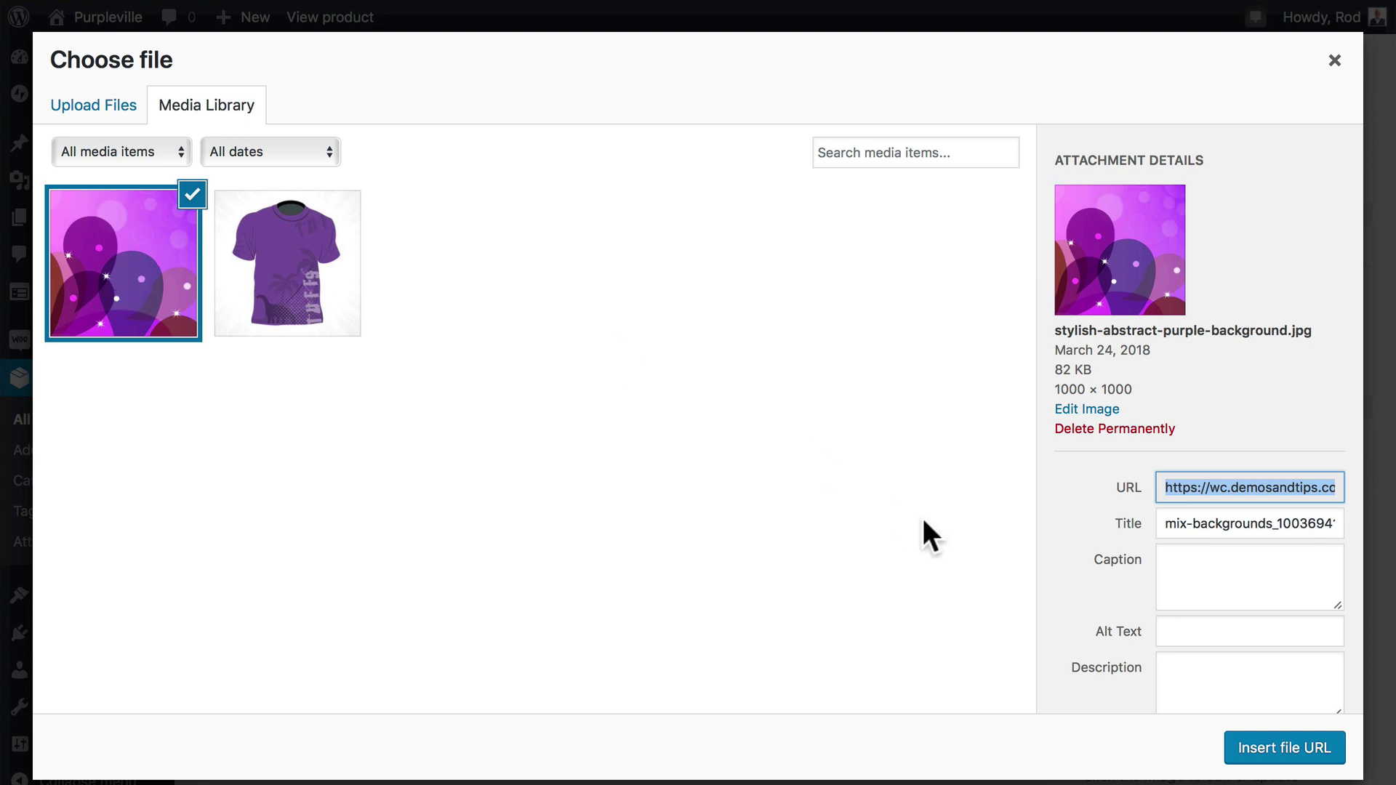
{"action": "left_click", "coordinate": [1182, 631]}
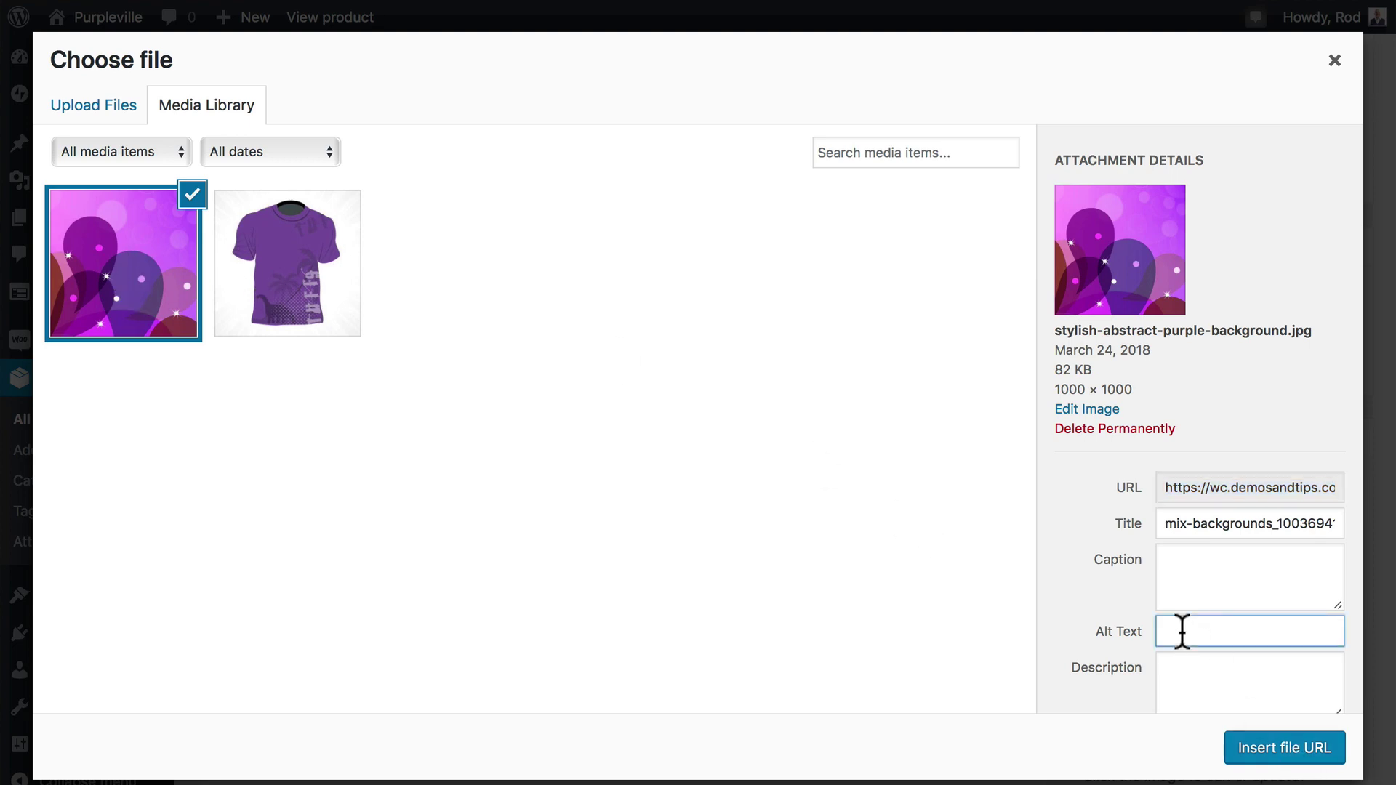
{"action": "type", "text": "wallpaper"}
{"action": "left_click", "coordinate": [1286, 749]}
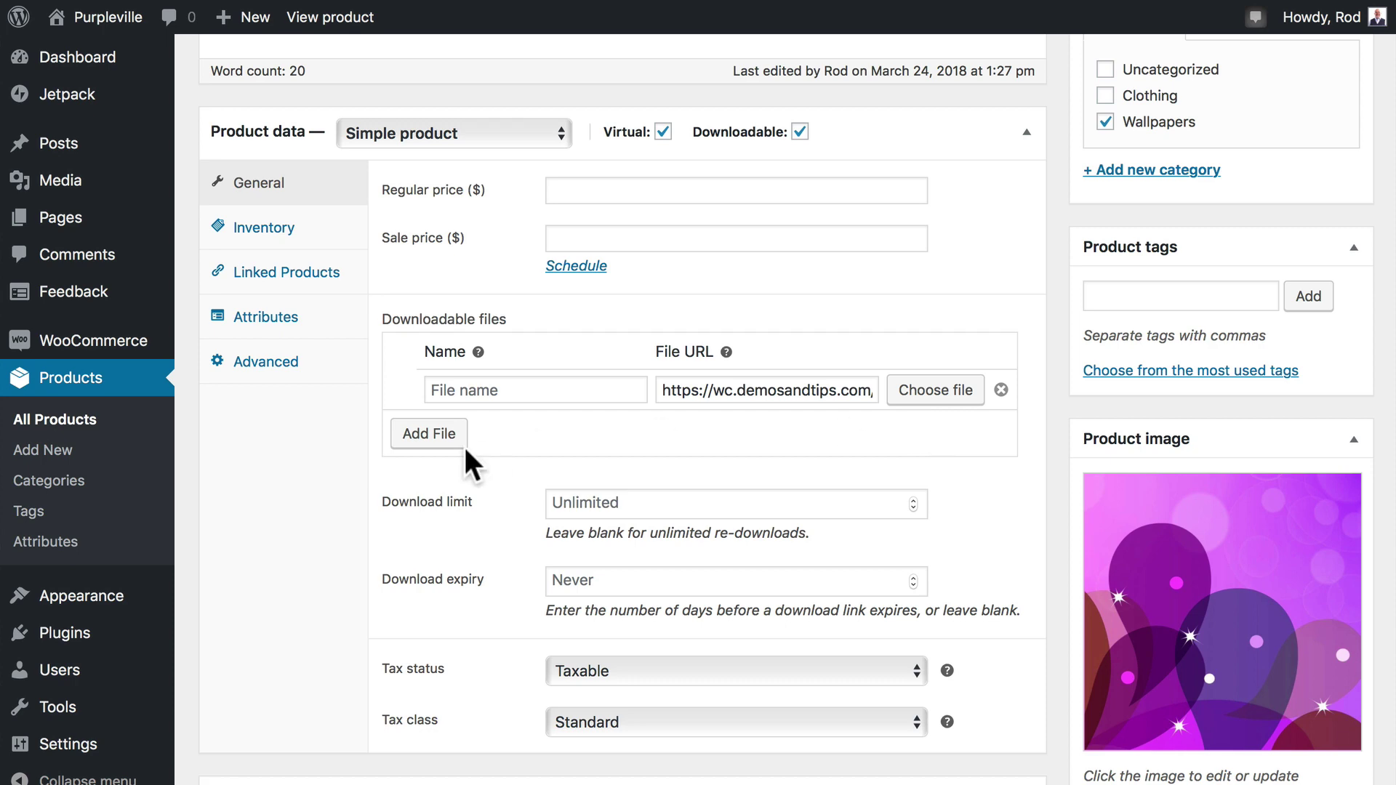
Choose the purple background from the Media Library as the product image.
{"action": "scroll", "coordinate": [894, 536], "scroll_direction": "down", "scroll_amount": 1}
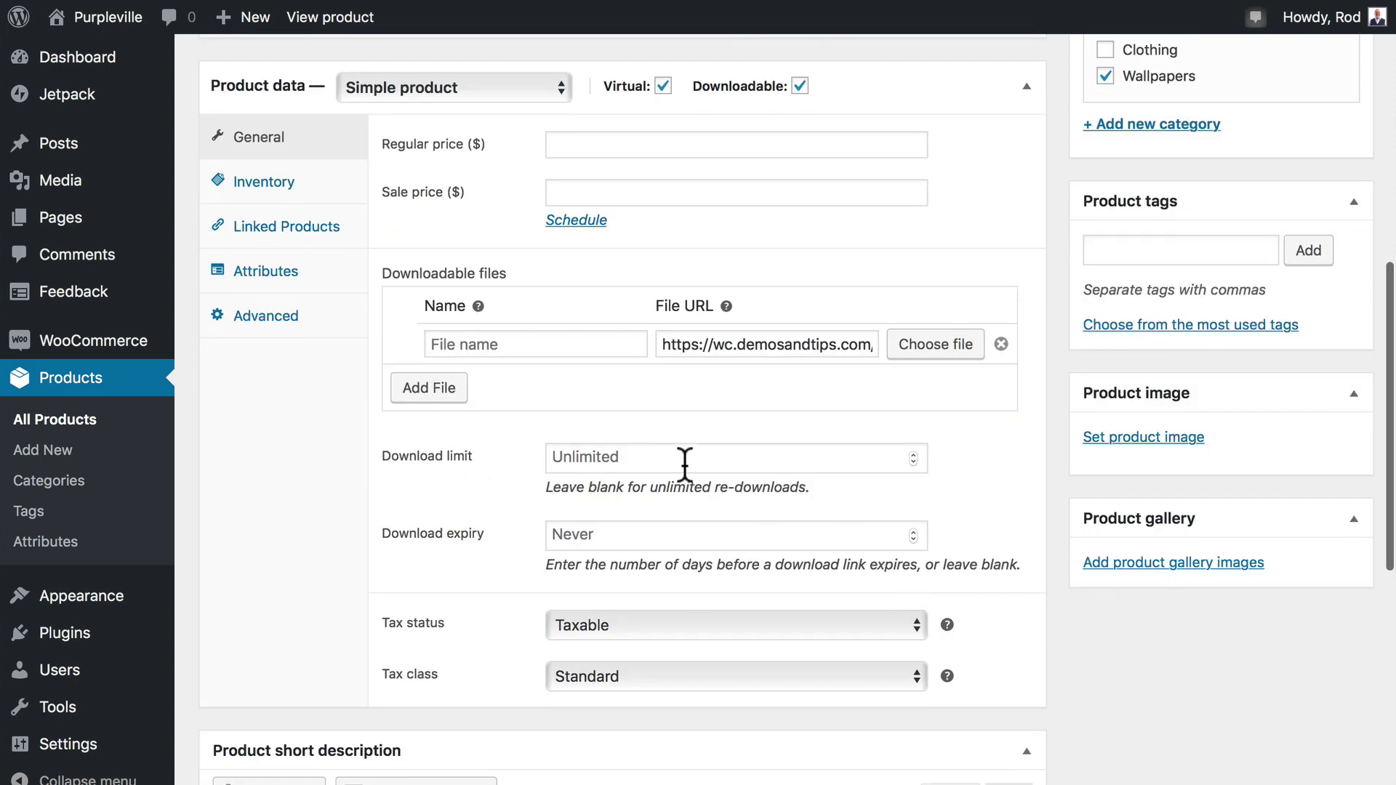
{"action": "scroll", "coordinate": [684, 464], "scroll_direction": "down", "scroll_amount": 2}
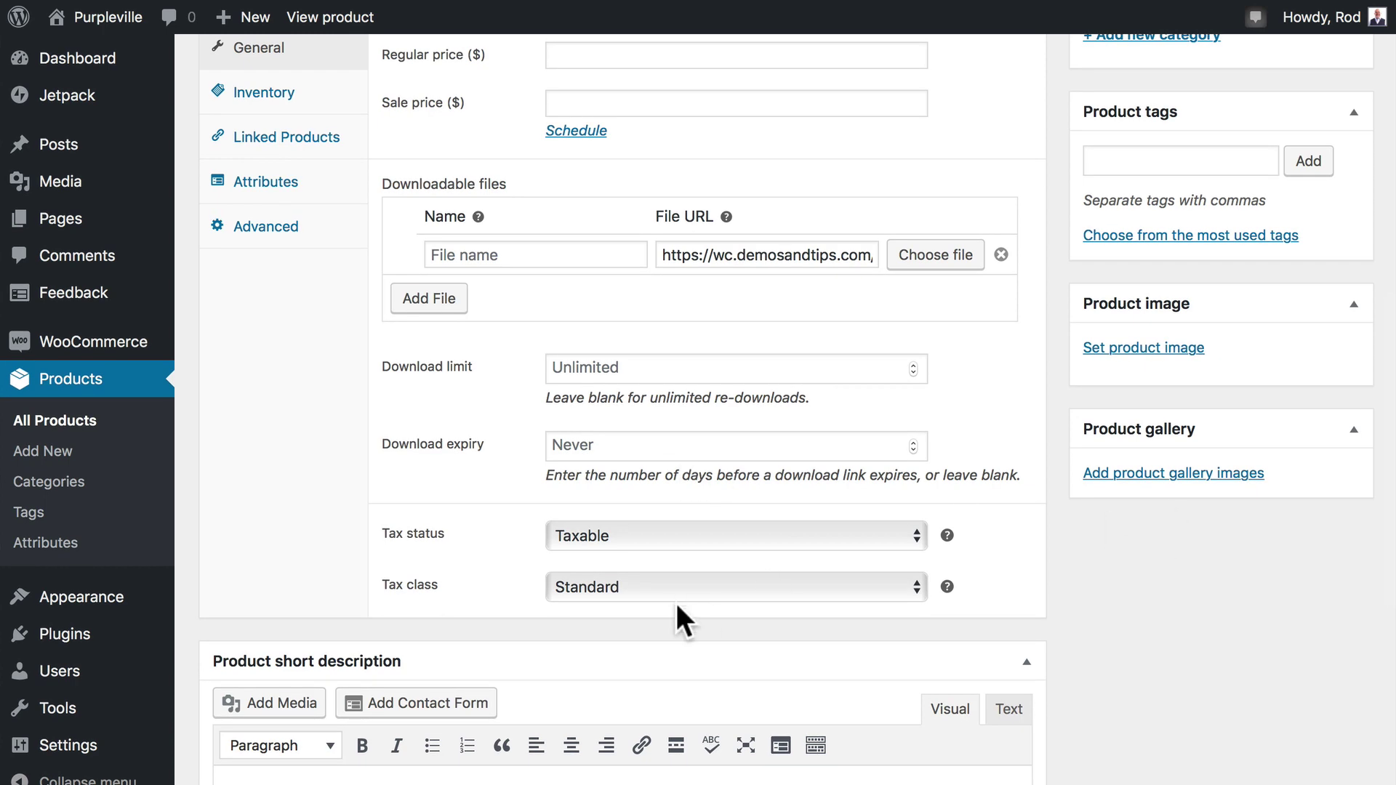
{"action": "left_click", "coordinate": [1157, 349]}
{"action": "left_click", "coordinate": [128, 287]}
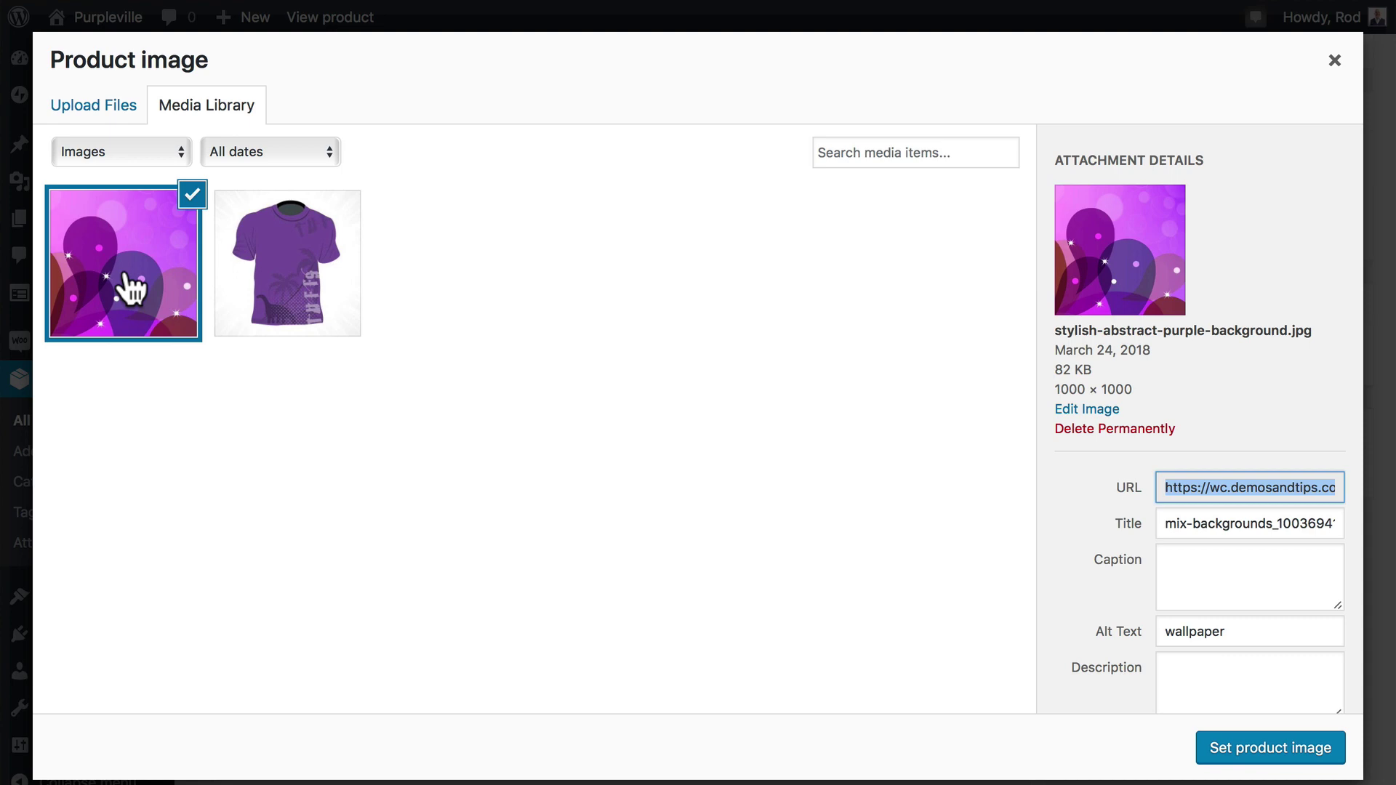
{"action": "left_click", "coordinate": [1273, 754]}
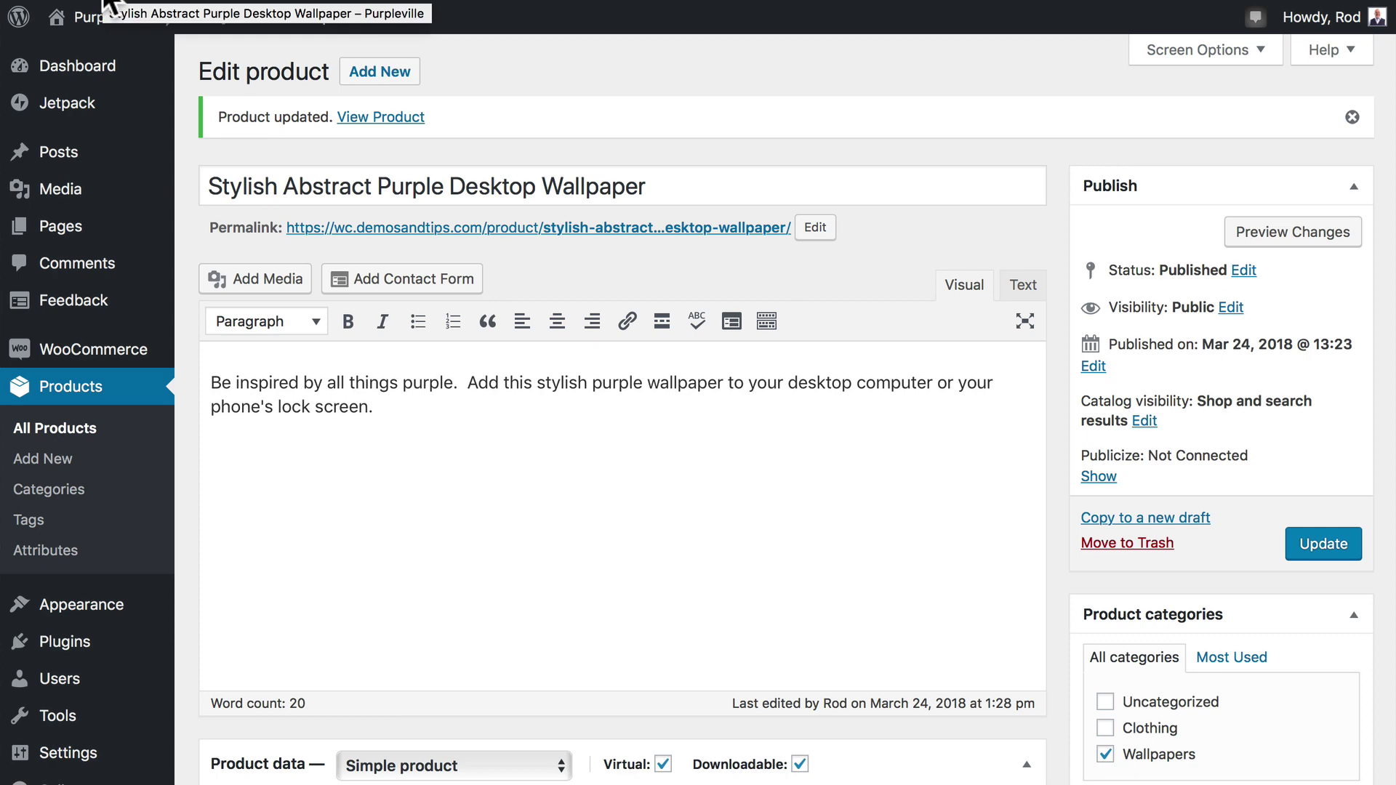
Go to the Purpleville storefront's Shop page and add the $10.00 wallpaper to the cart.
{"action": "left_click", "coordinate": [106, 6]}
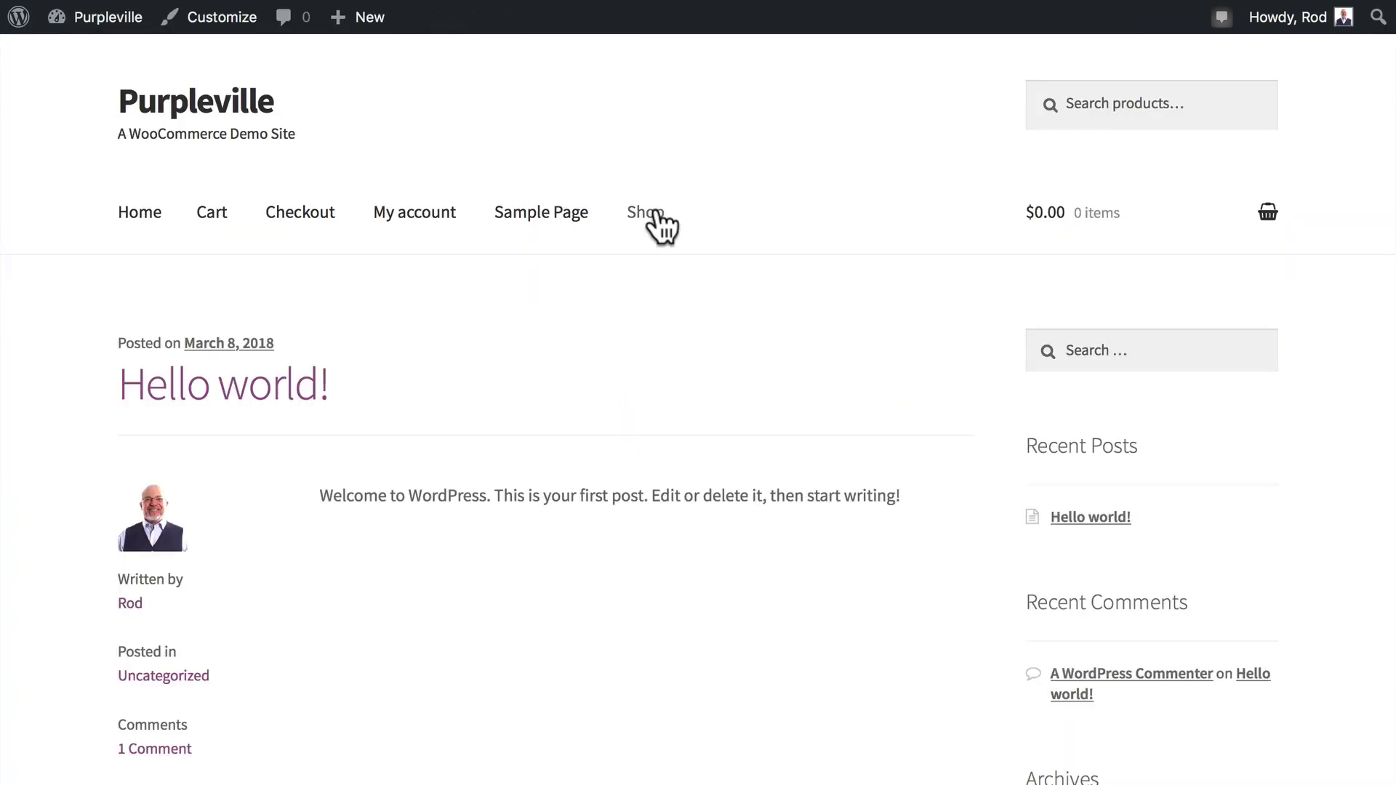
{"action": "left_click", "coordinate": [656, 211]}
{"action": "scroll", "coordinate": [509, 327], "scroll_direction": "down", "scroll_amount": 3}
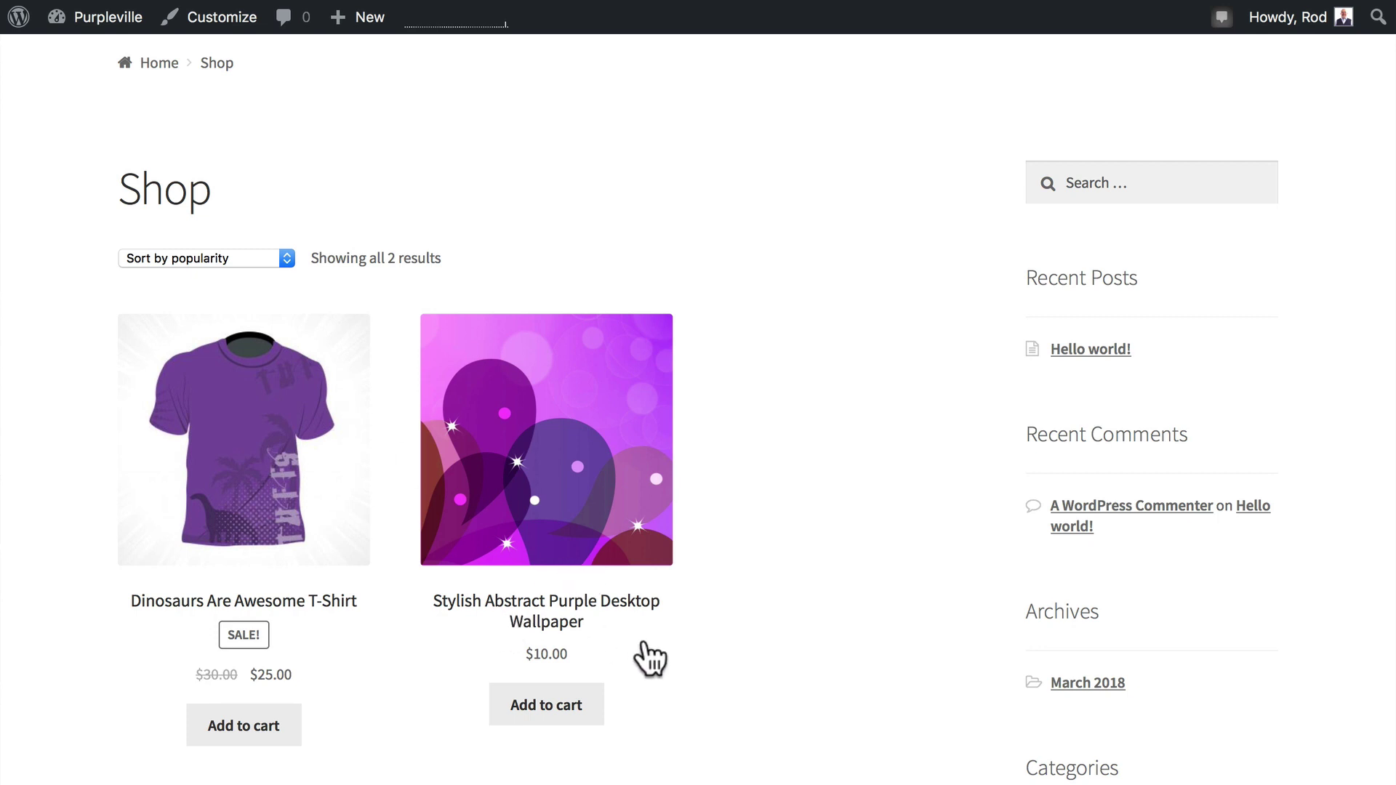
{"action": "left_click", "coordinate": [557, 703]}
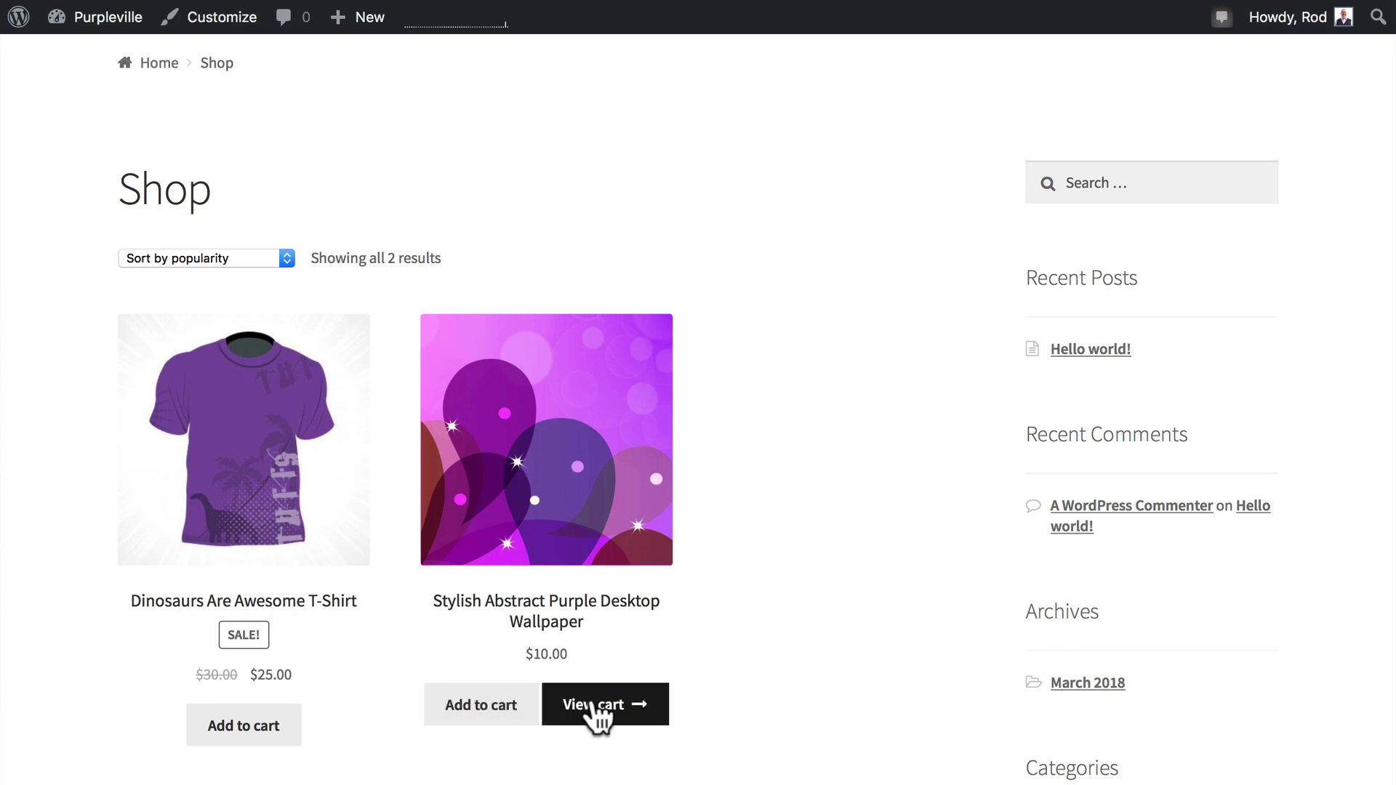
Proceed from the cart holding the wallpaper to the checkout page.
{"action": "left_click", "coordinate": [600, 698]}
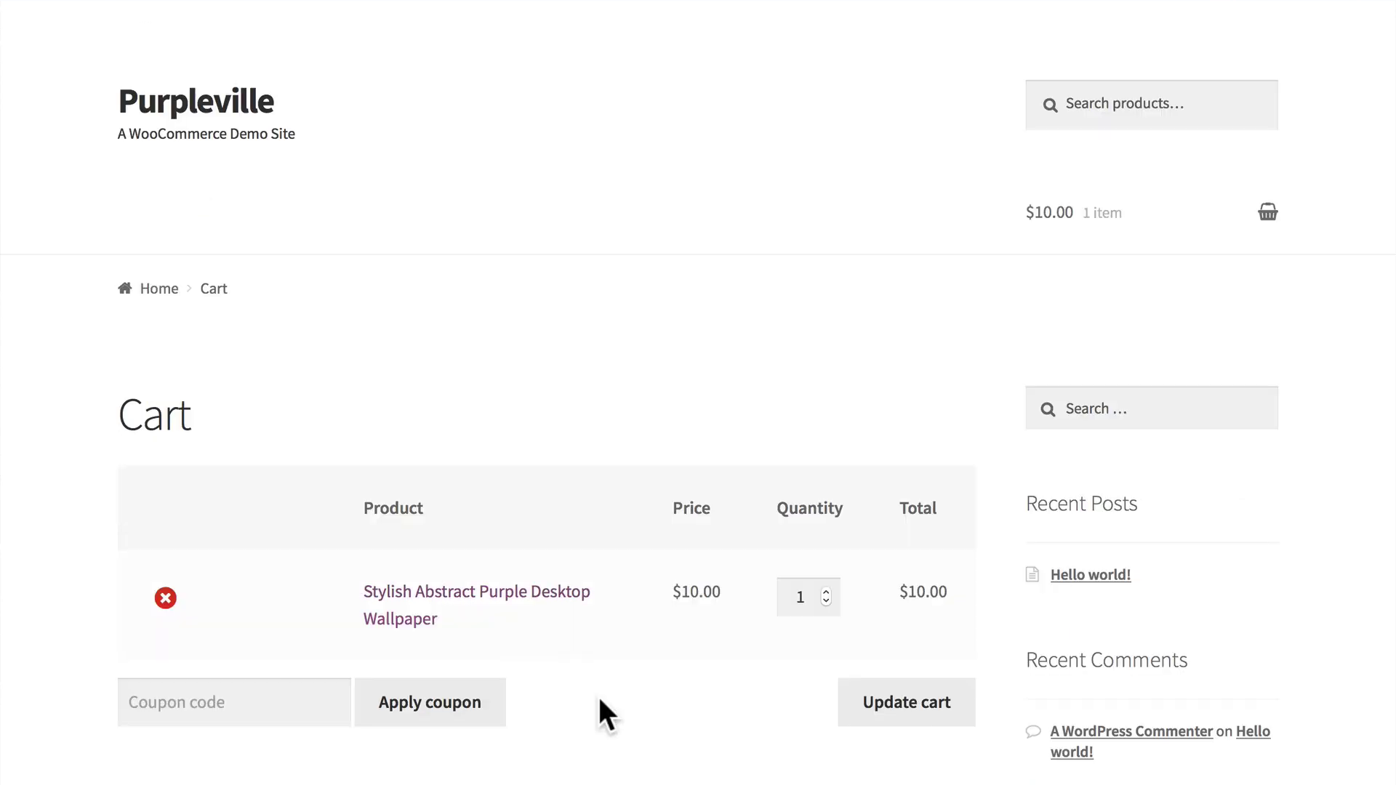
{"action": "scroll", "coordinate": [599, 711], "scroll_direction": "down", "scroll_amount": 5}
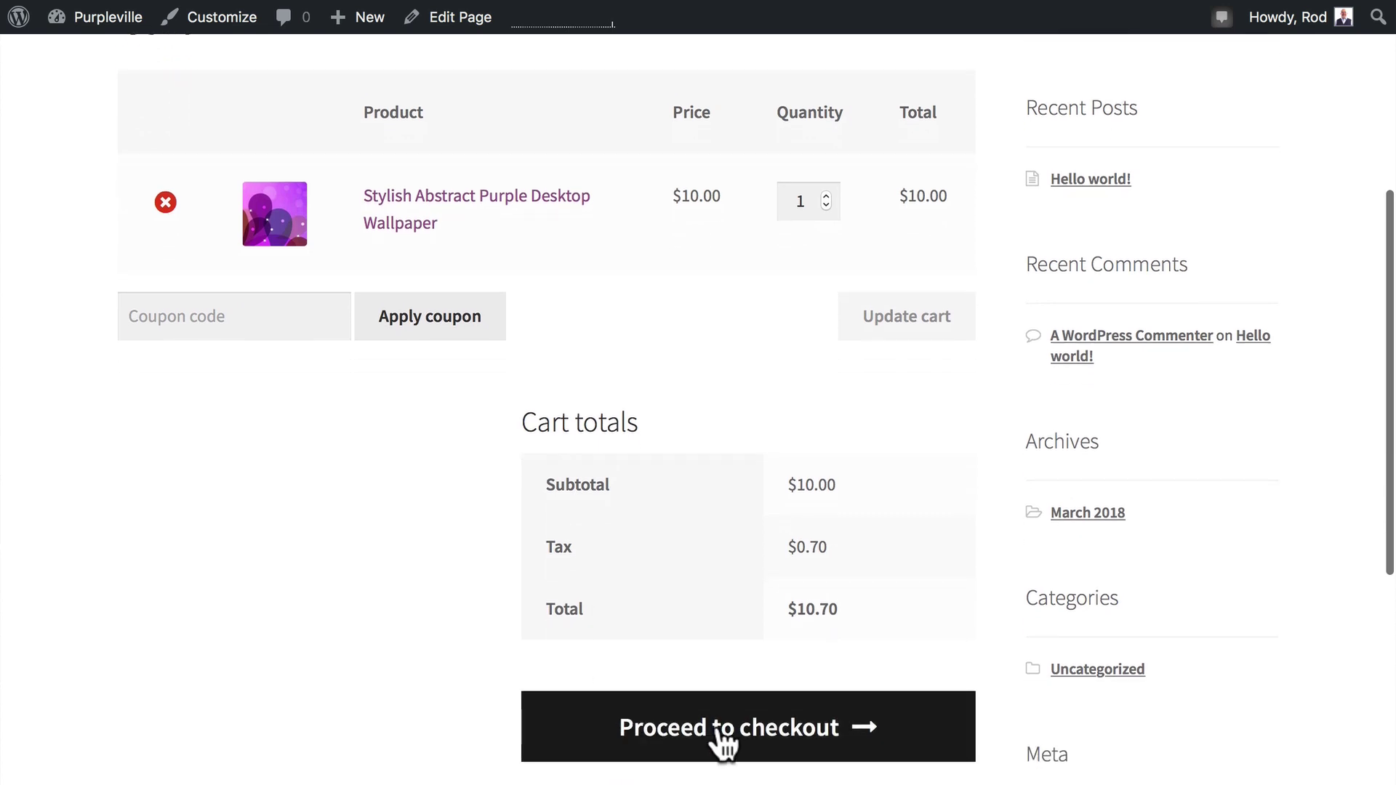
{"action": "left_click", "coordinate": [718, 726]}
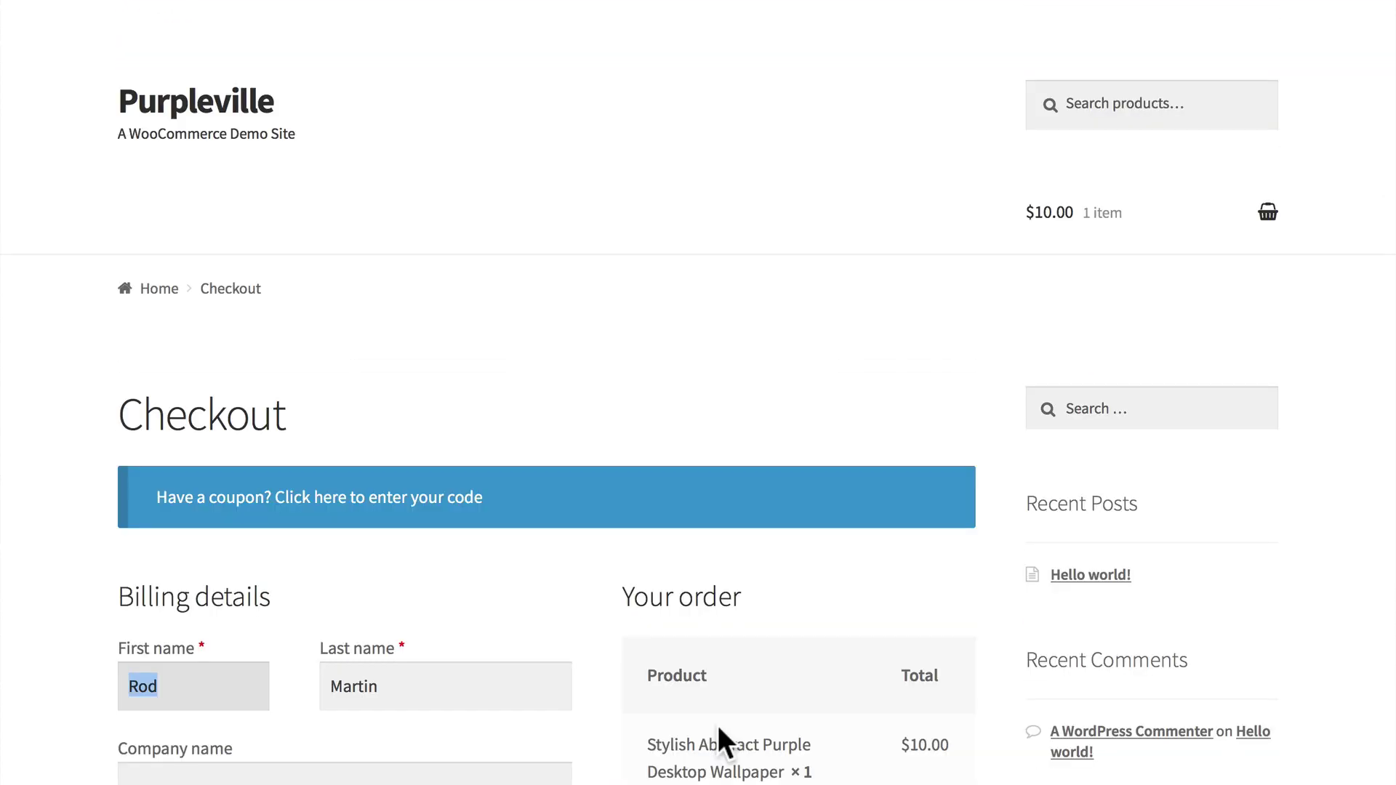
{"action": "scroll", "coordinate": [719, 727], "scroll_direction": "down", "scroll_amount": 10}
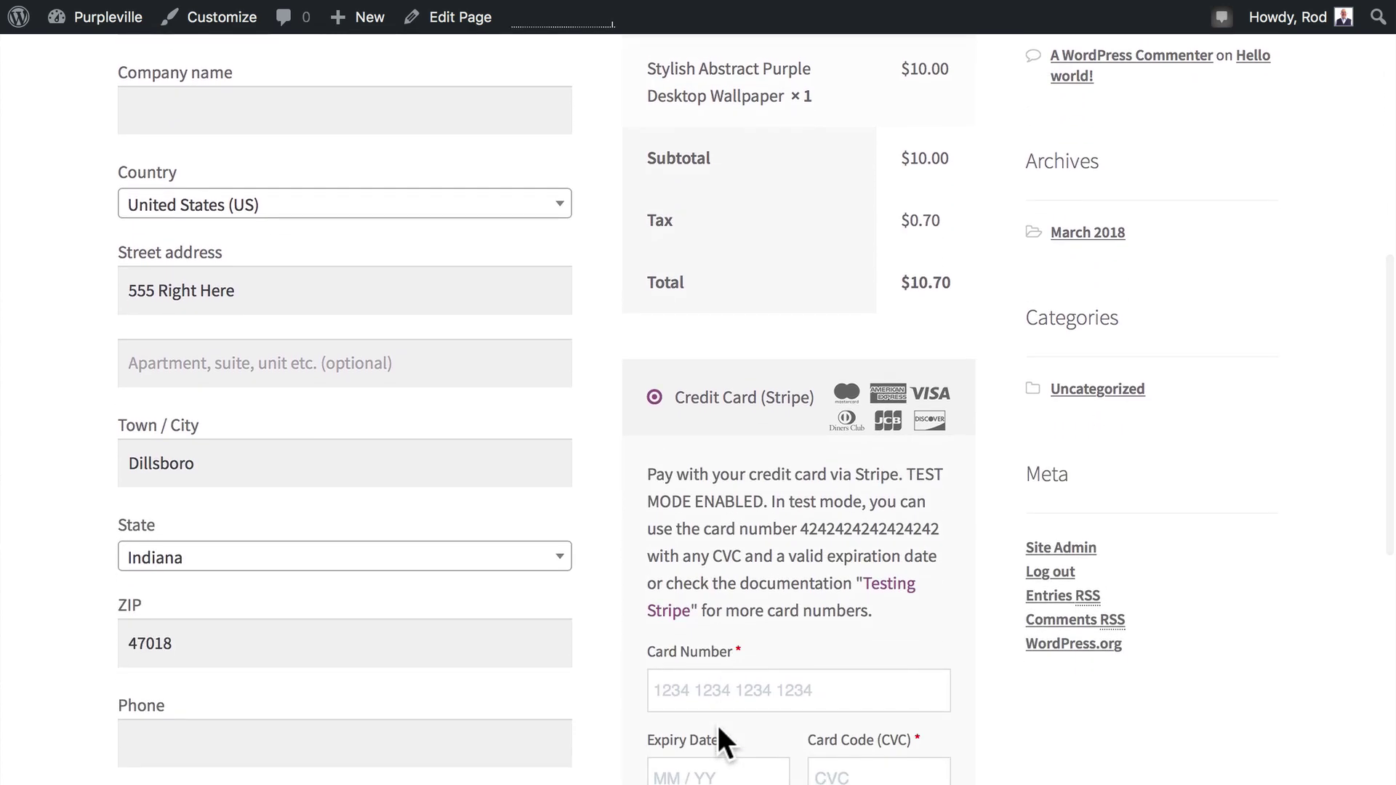
{"action": "scroll", "coordinate": [717, 722], "scroll_direction": "down", "scroll_amount": 3}
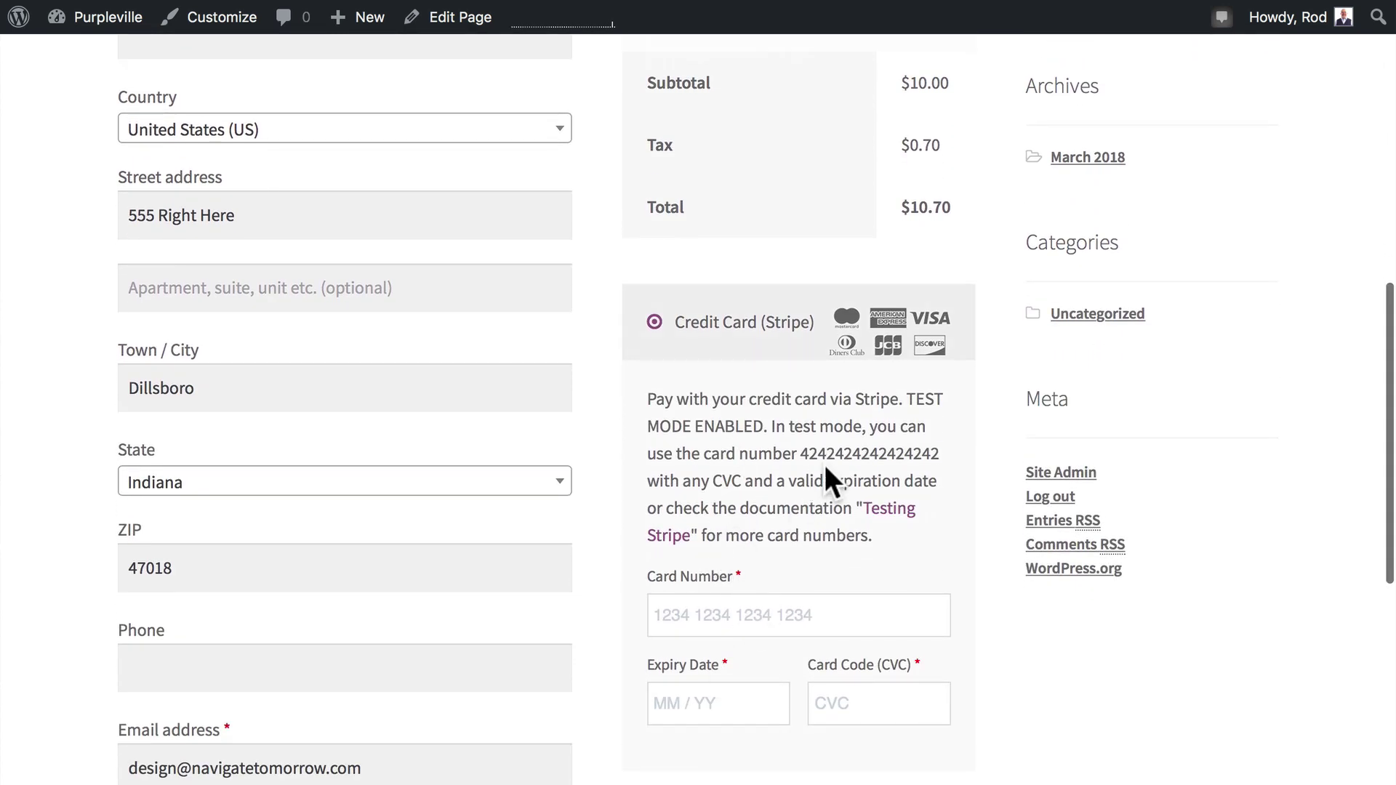
Pay with the copied Stripe test card number, expiry date and CVC, and place the order.
{"action": "left_click_drag", "start_coordinate": [800, 454], "coordinate": [940, 451]}
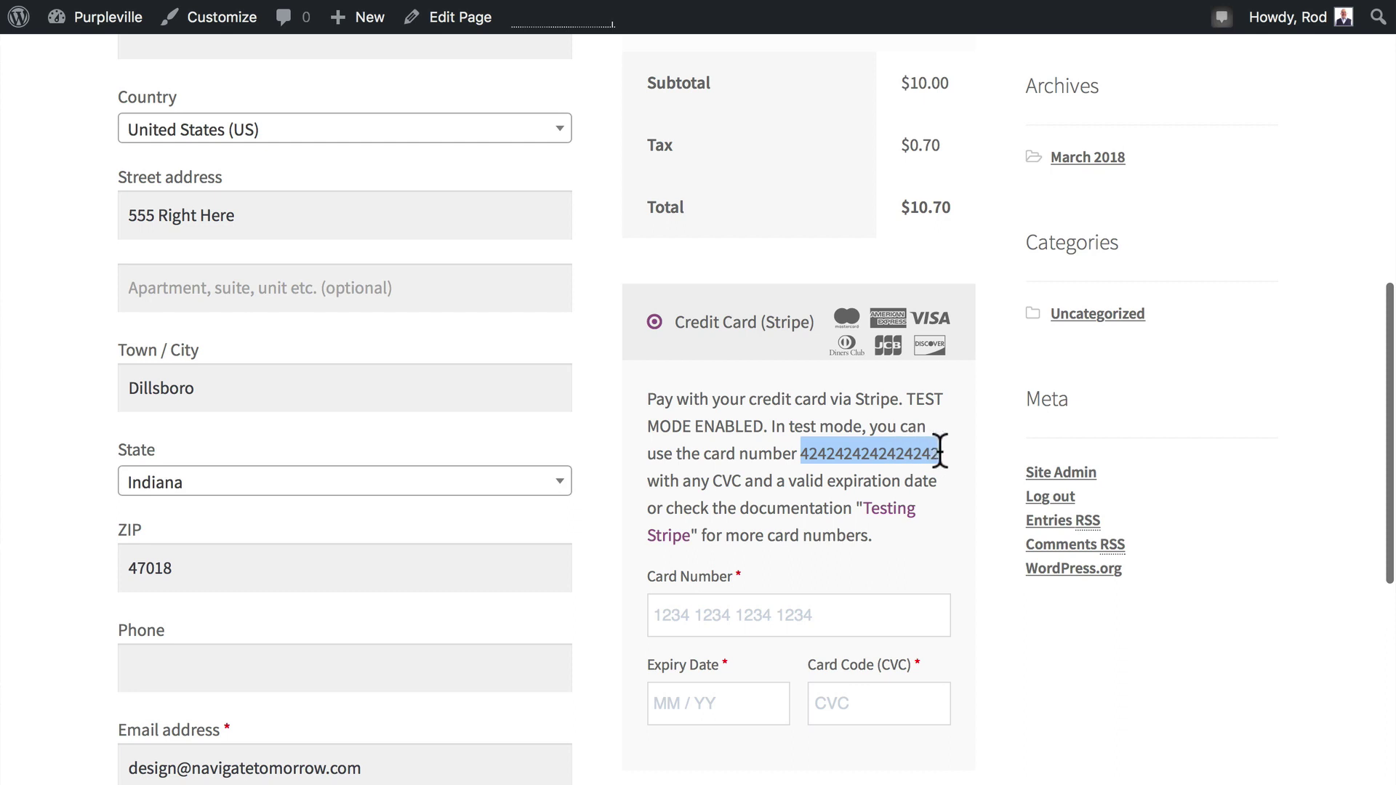
{"action": "key", "text": "super+c"}
{"action": "left_click", "coordinate": [737, 615]}
{"action": "key", "text": "super+v"}
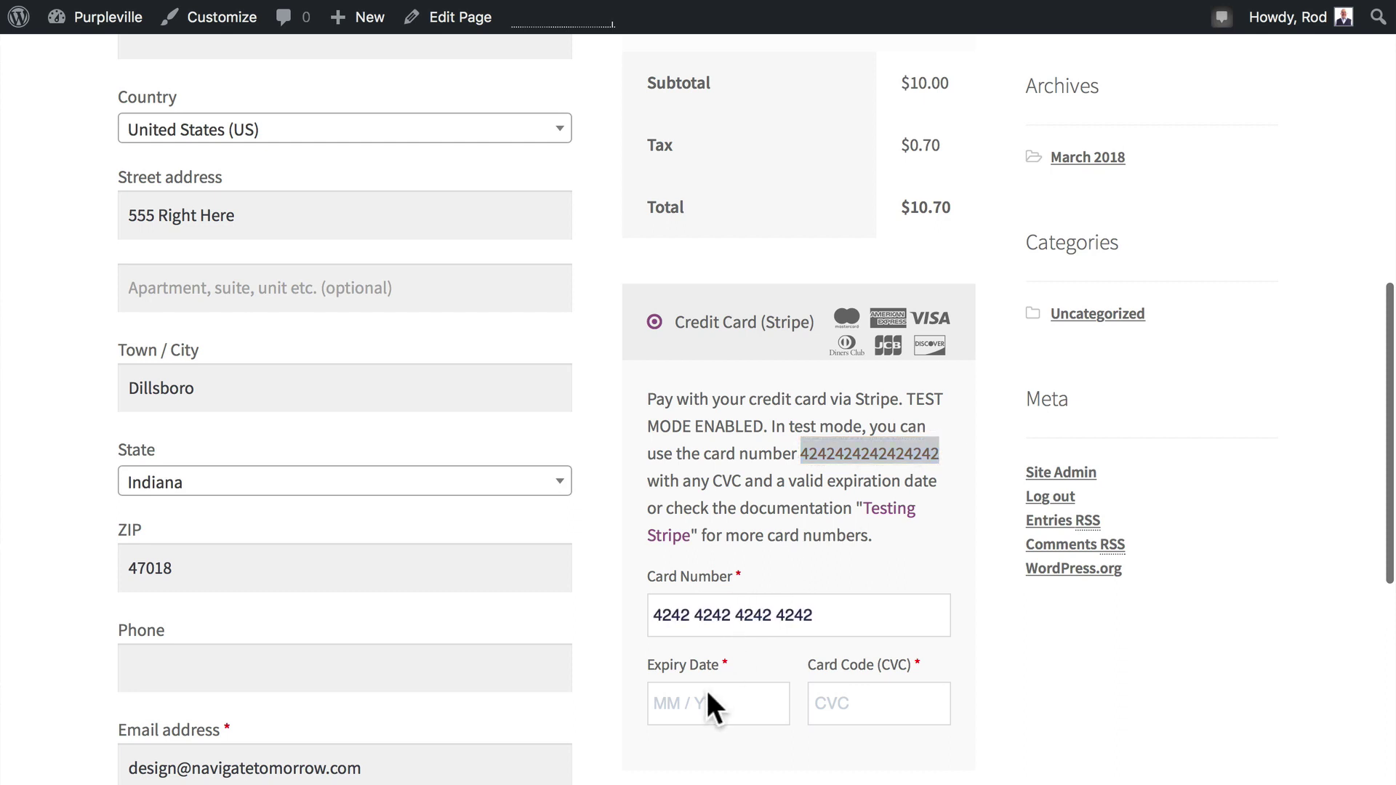
{"action": "left_click", "coordinate": [708, 700]}
{"action": "type", "text": "0"}
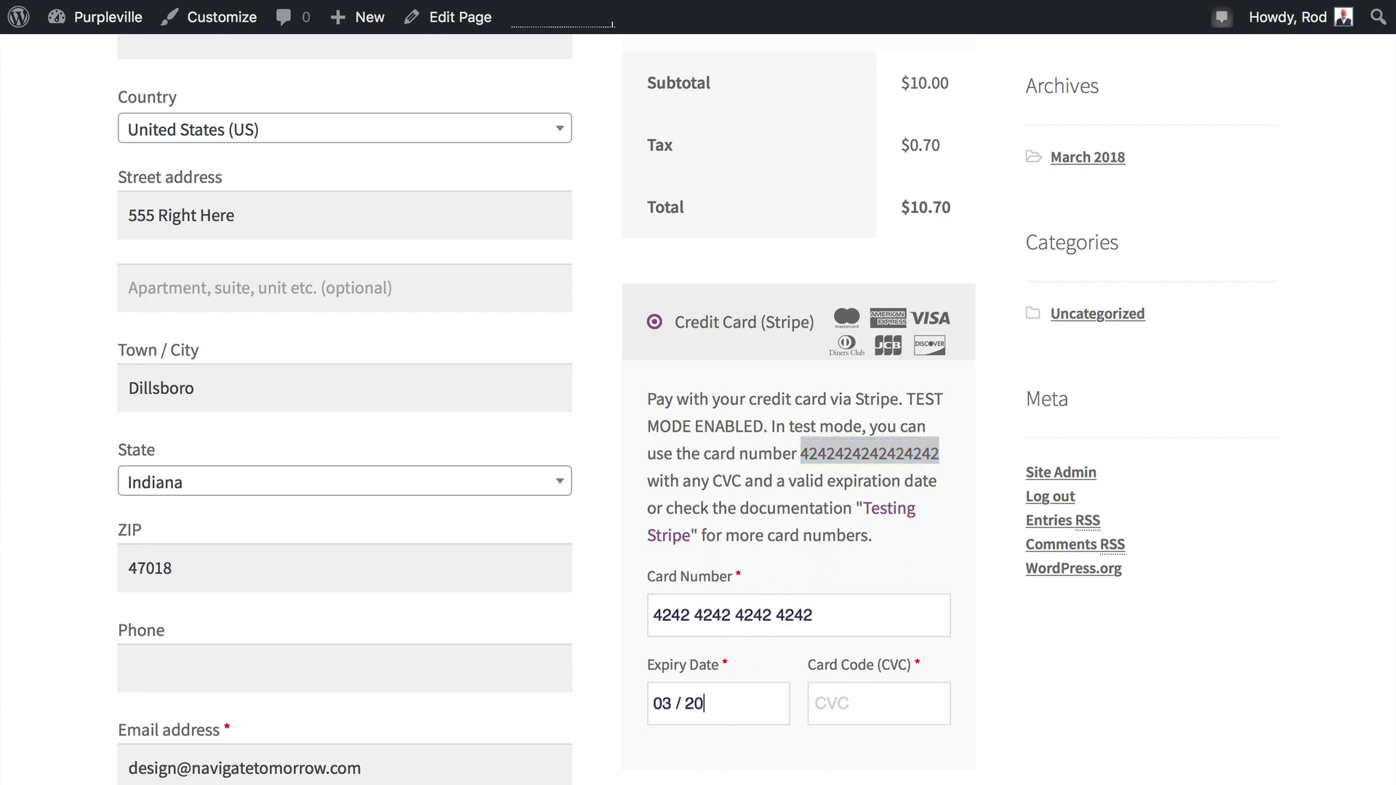
{"action": "type", "text": "320333"}
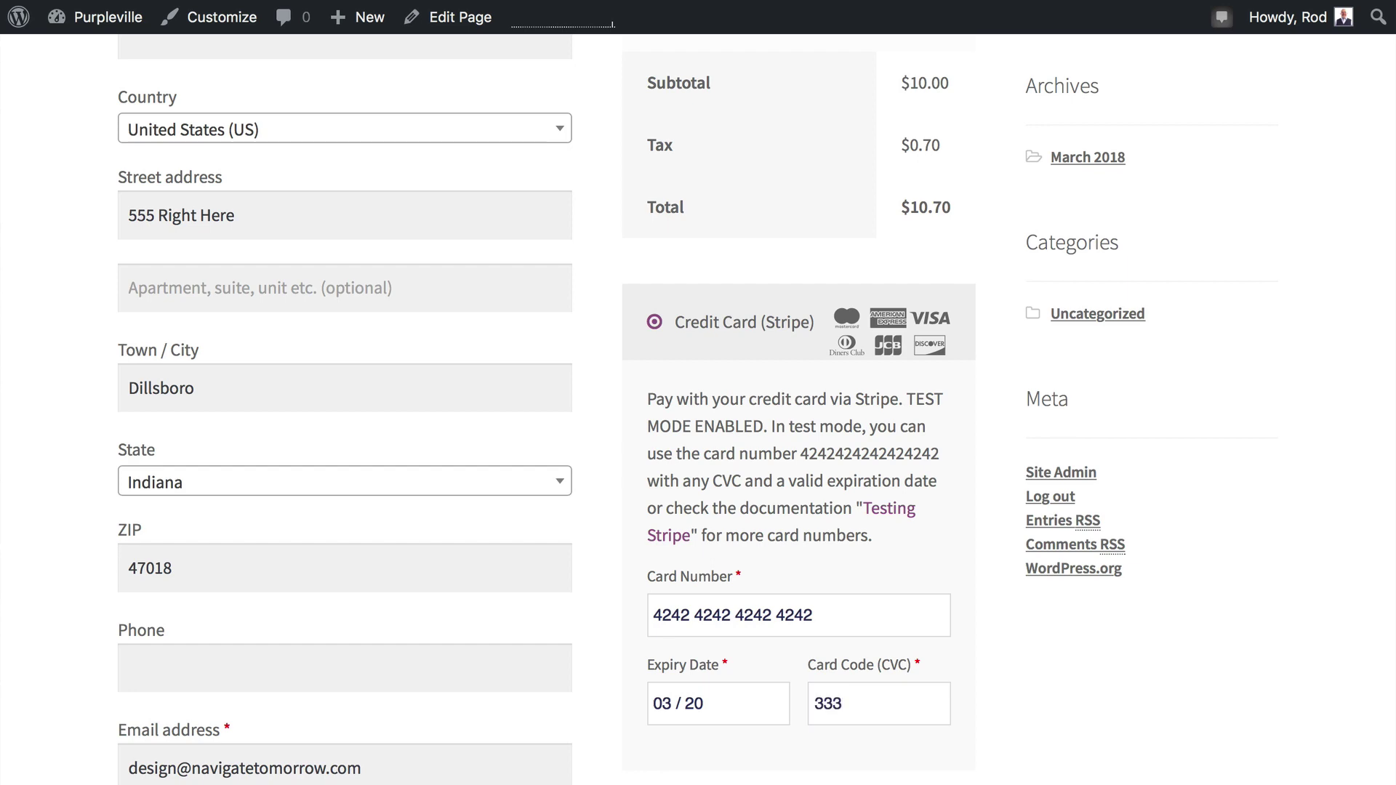
{"action": "scroll", "coordinate": [637, 540], "scroll_direction": "down", "scroll_amount": 6}
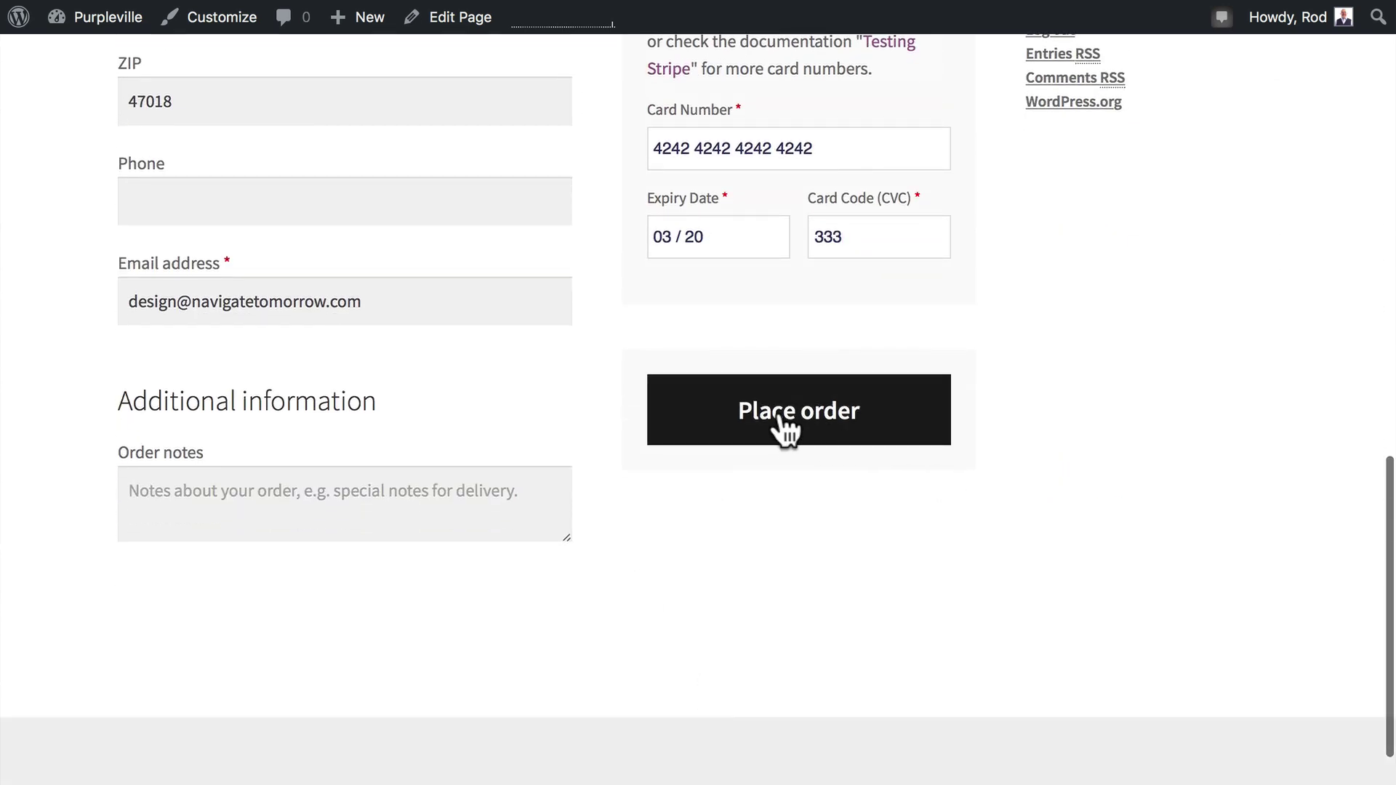
{"action": "left_click", "coordinate": [779, 419]}
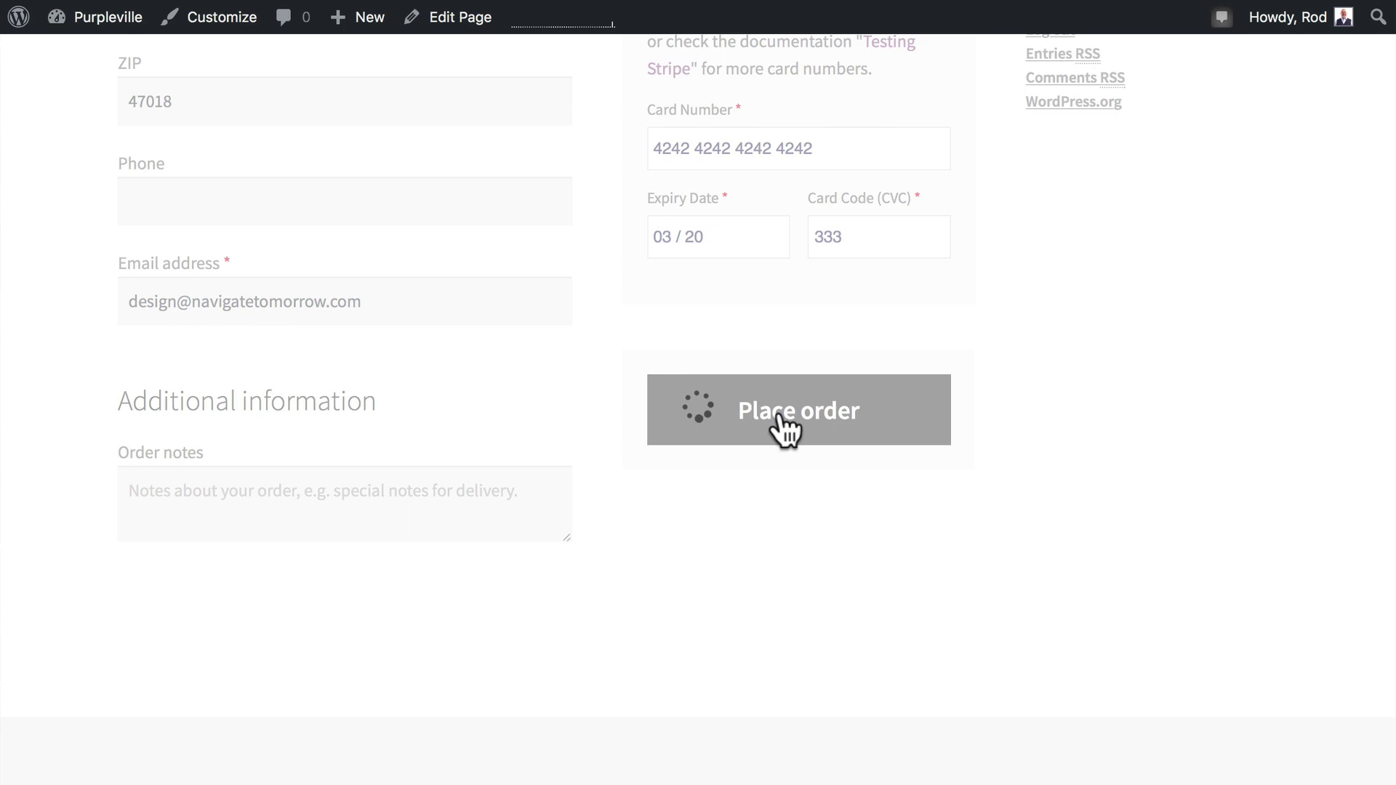
{"action": "scroll", "coordinate": [507, 448], "scroll_direction": "down", "scroll_amount": 11}
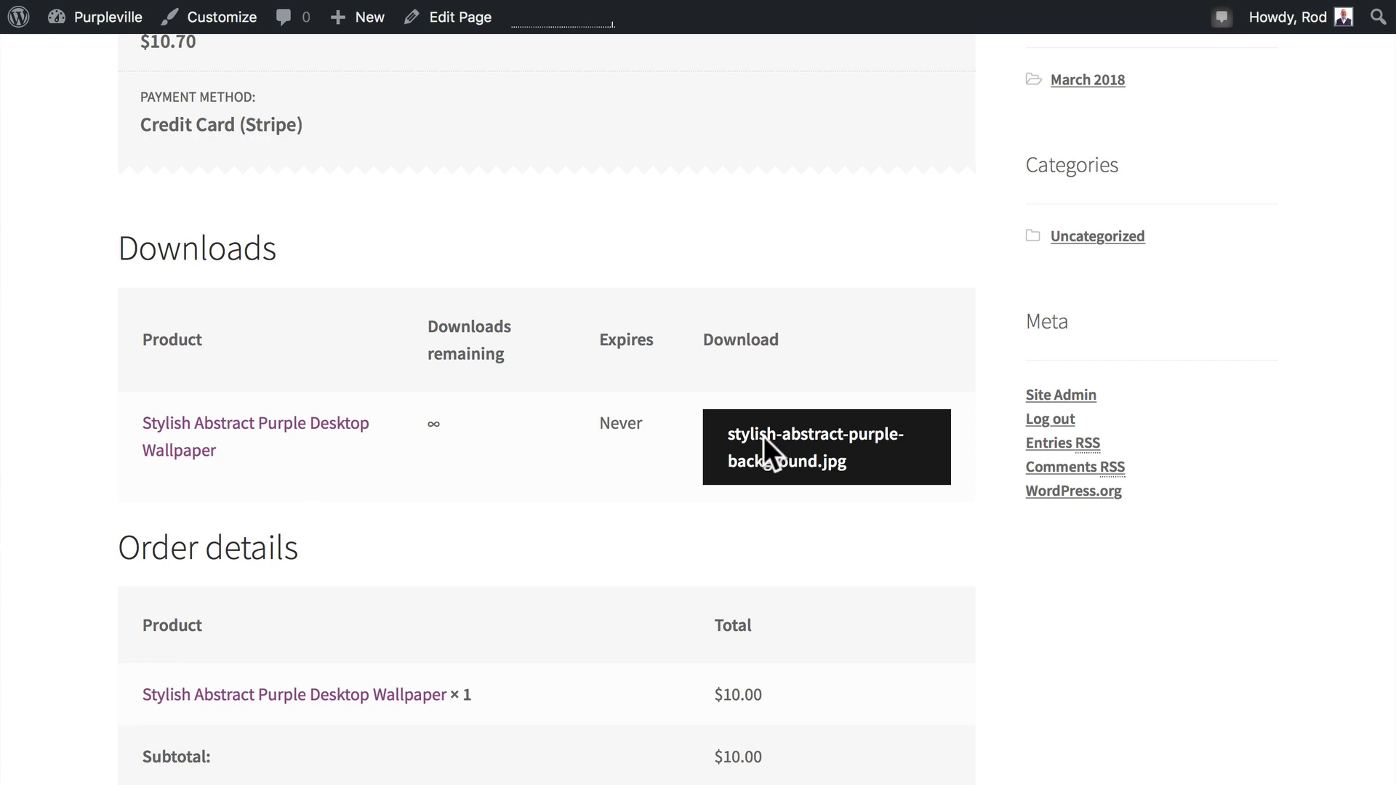
Download the purchased wallpaper, then rename its download file to 'Abstract Purple Wallpaper' and update the product.
{"action": "left_click", "coordinate": [764, 437]}
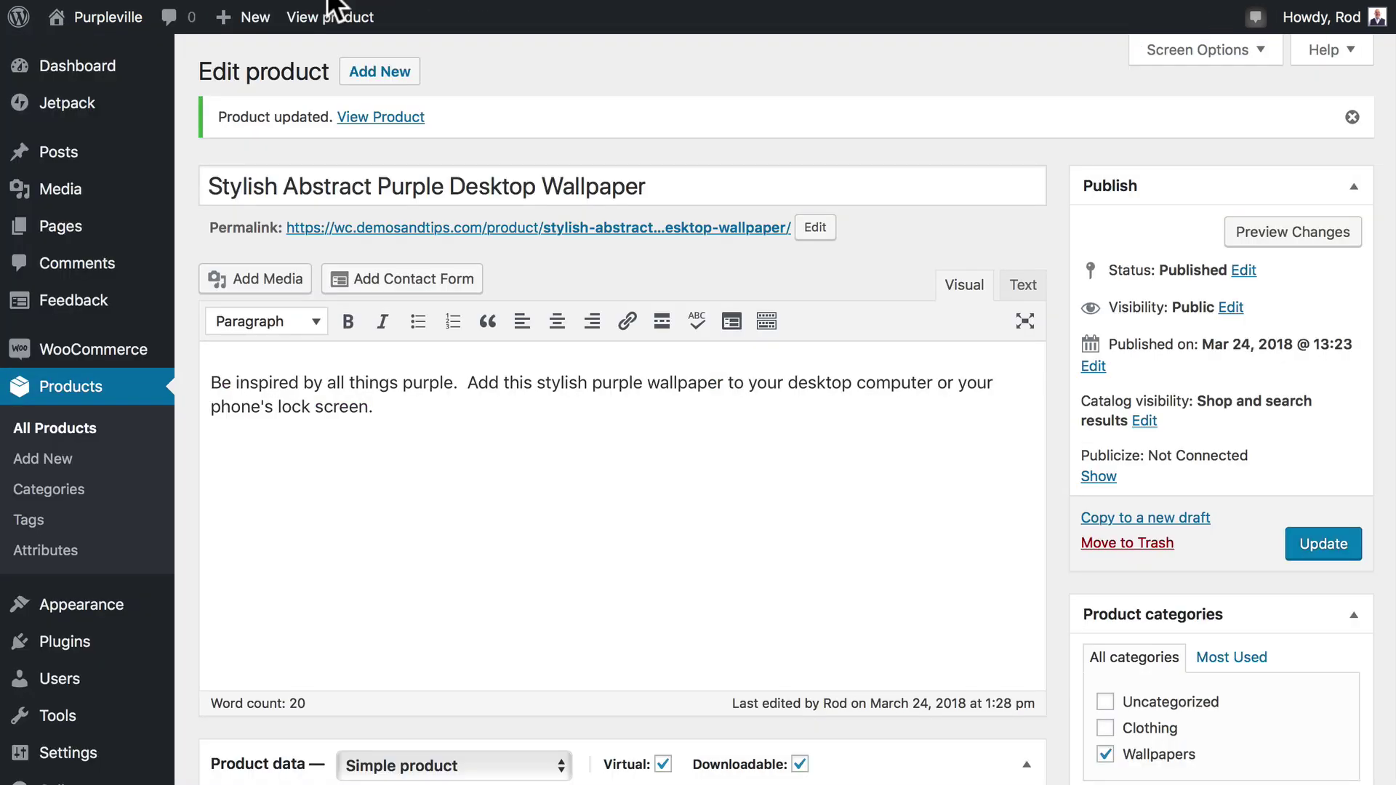
{"action": "scroll", "coordinate": [486, 407], "scroll_direction": "down", "scroll_amount": 6}
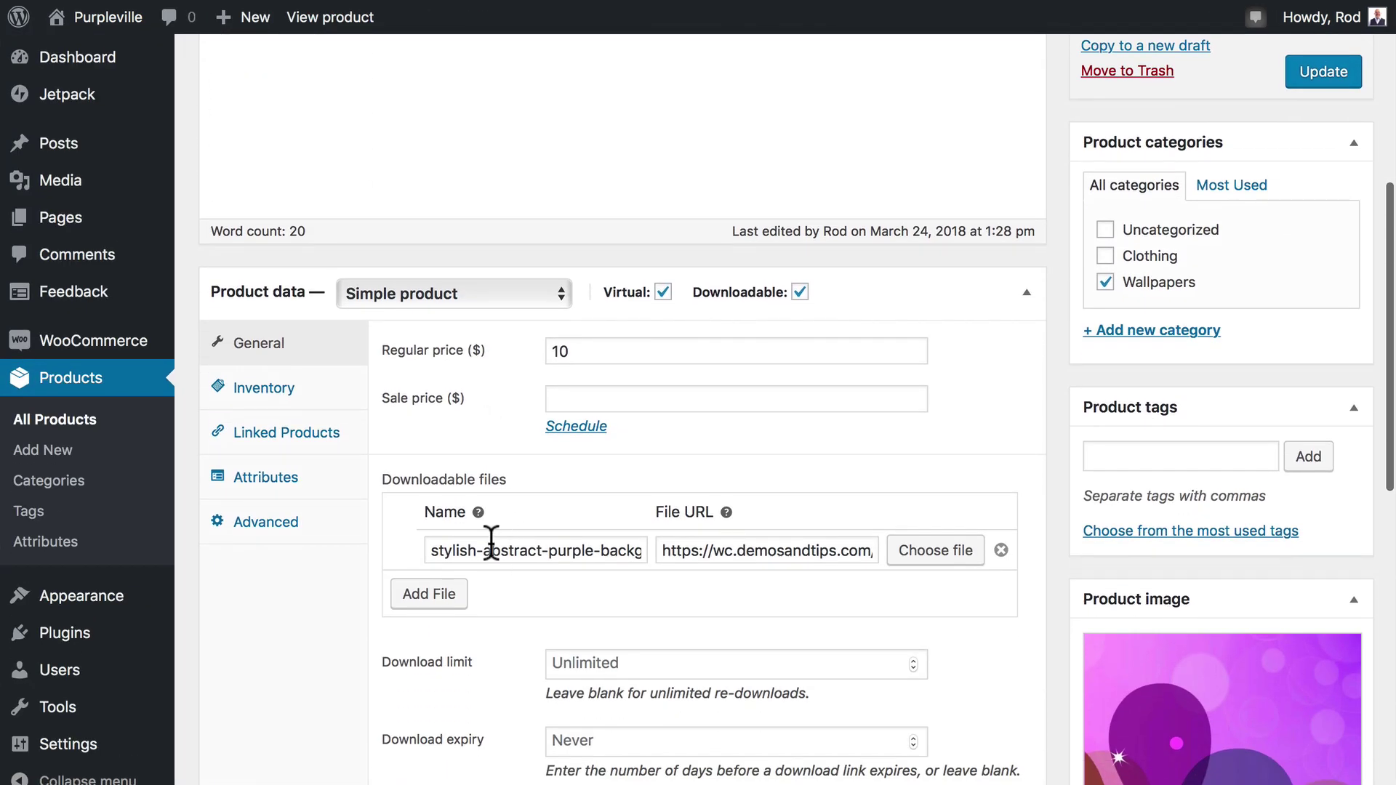
{"action": "triple_click", "coordinate": [556, 553]}
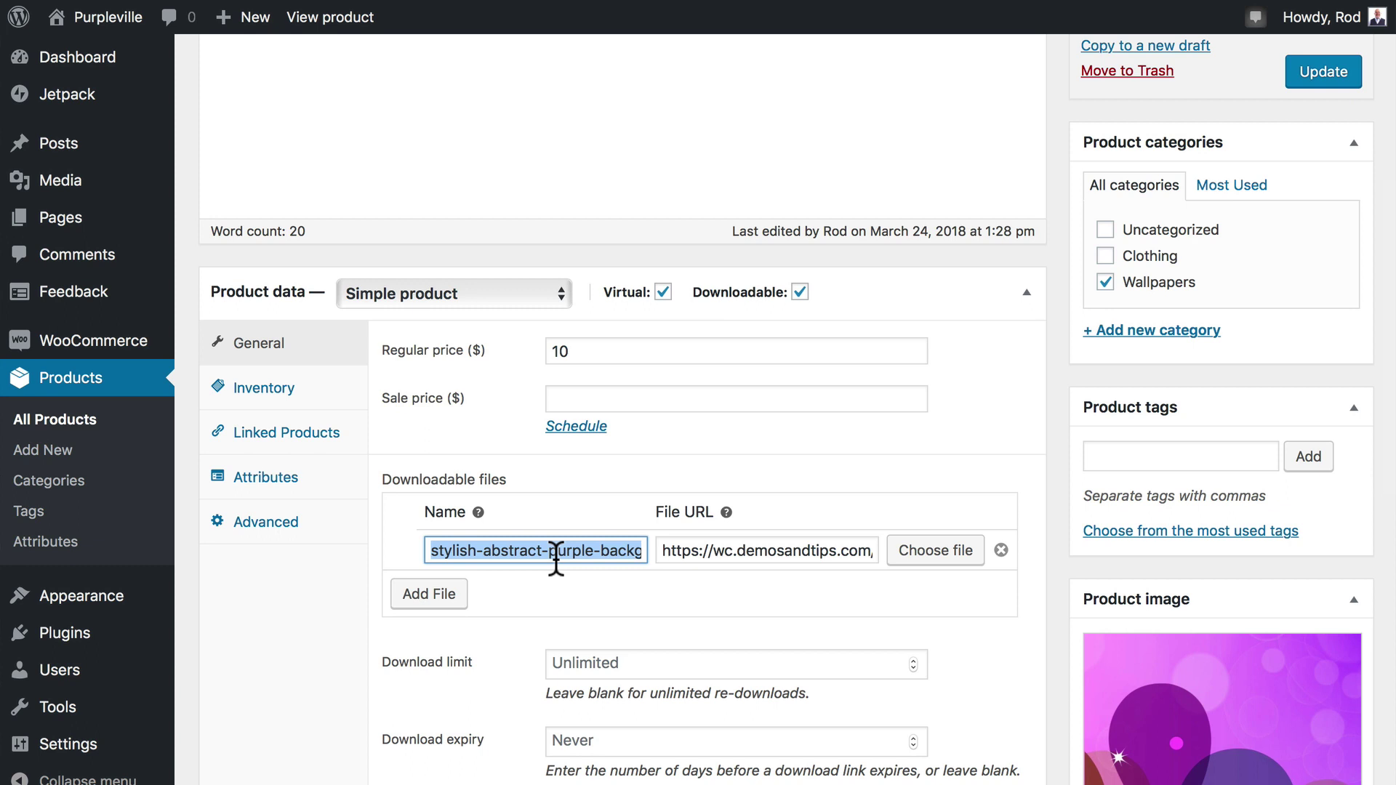
{"action": "type", "text": "AA"}
{"action": "key", "text": "BackSpace"}
{"action": "type", "text": "b"}
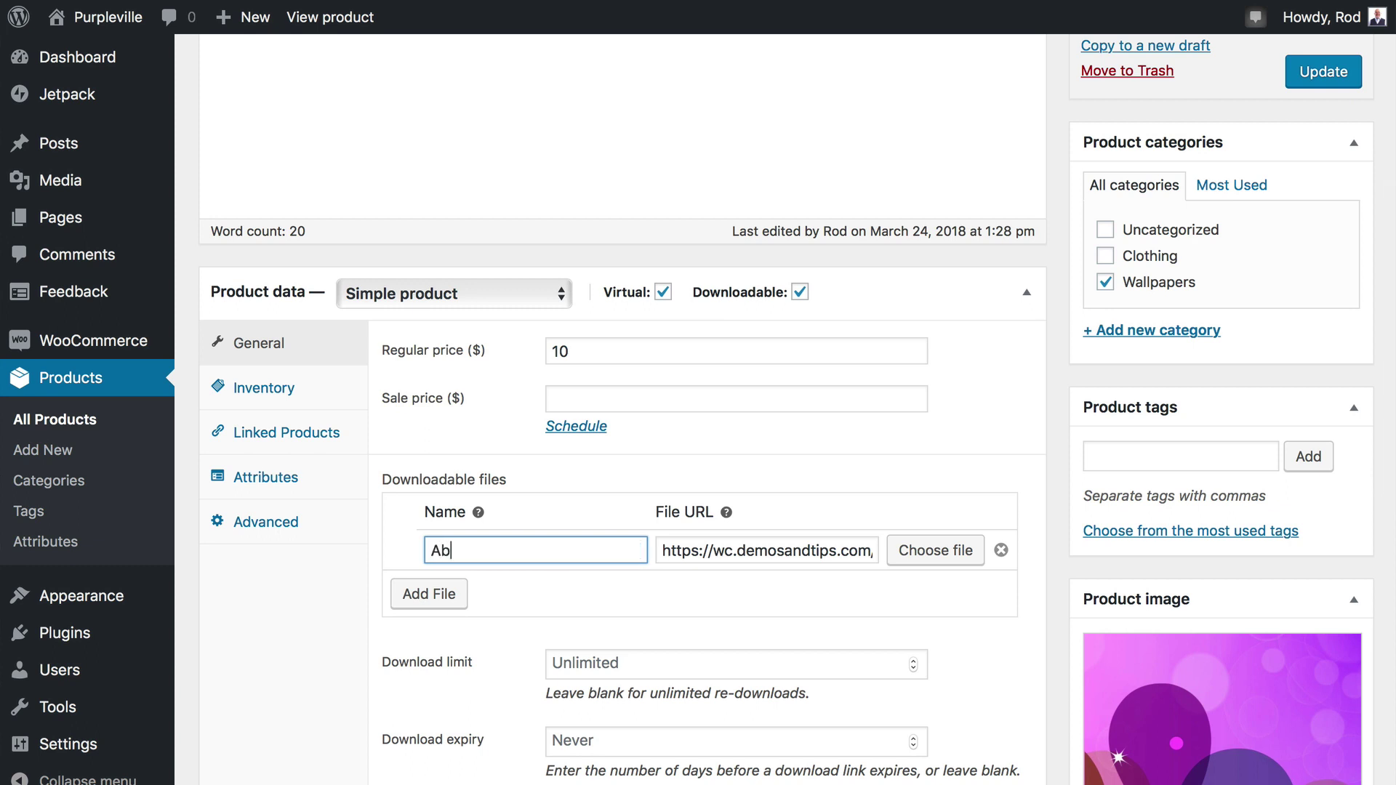
{"action": "type", "text": "stract Purple Wallpaper"}
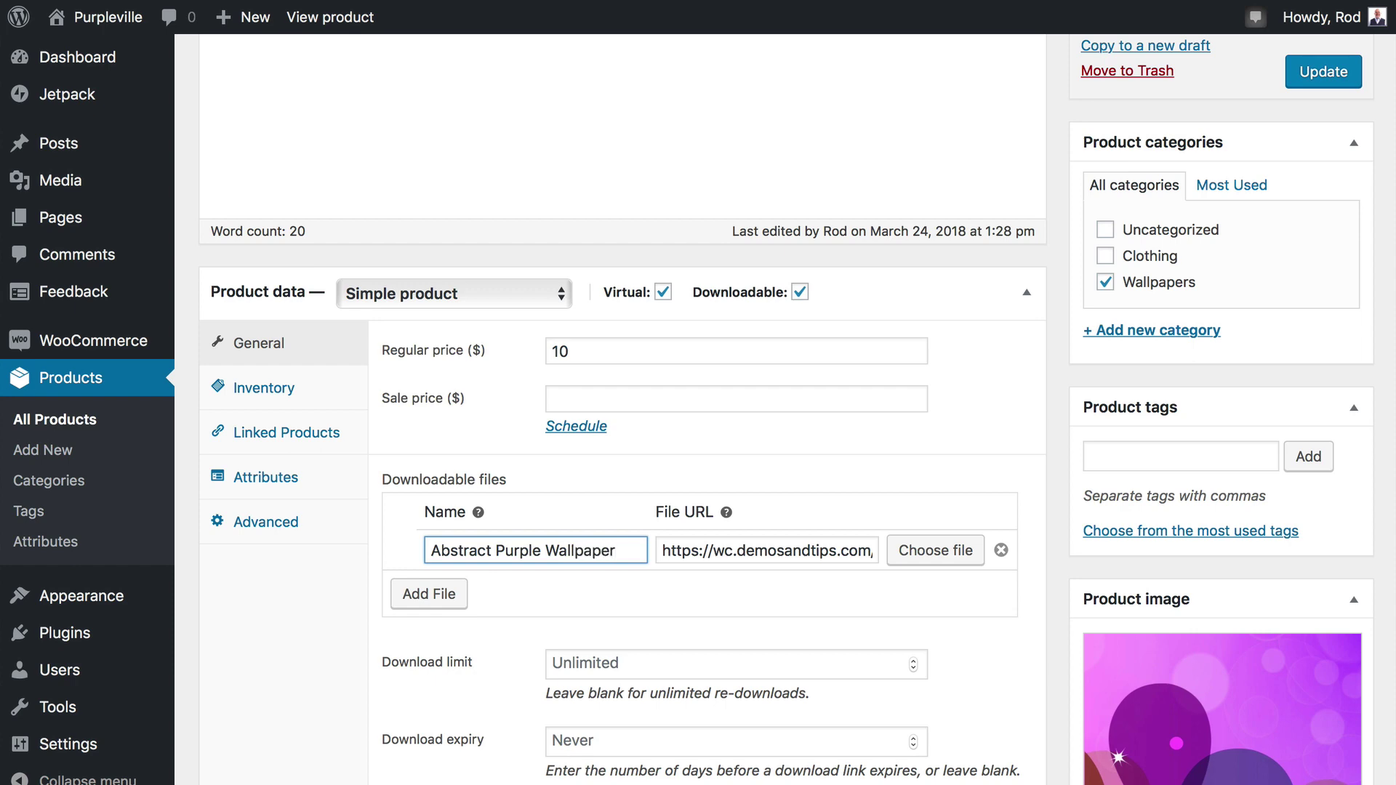
{"action": "left_click", "coordinate": [1314, 67]}
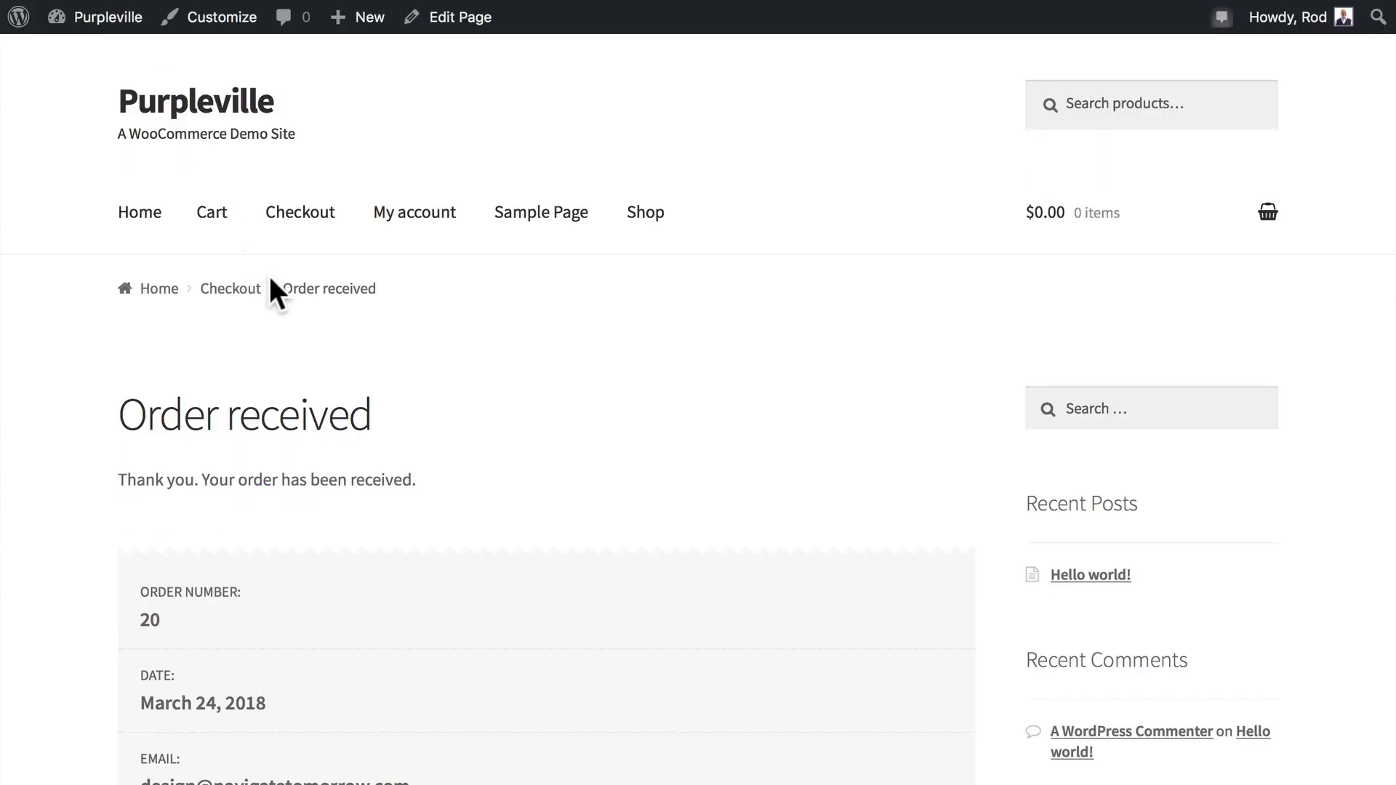
Scroll through the order 20 received page to review its Downloads section.
{"action": "scroll", "coordinate": [270, 278], "scroll_direction": "down", "scroll_amount": 15}
{"action": "scroll", "coordinate": [271, 278], "scroll_direction": "up", "scroll_amount": 4}
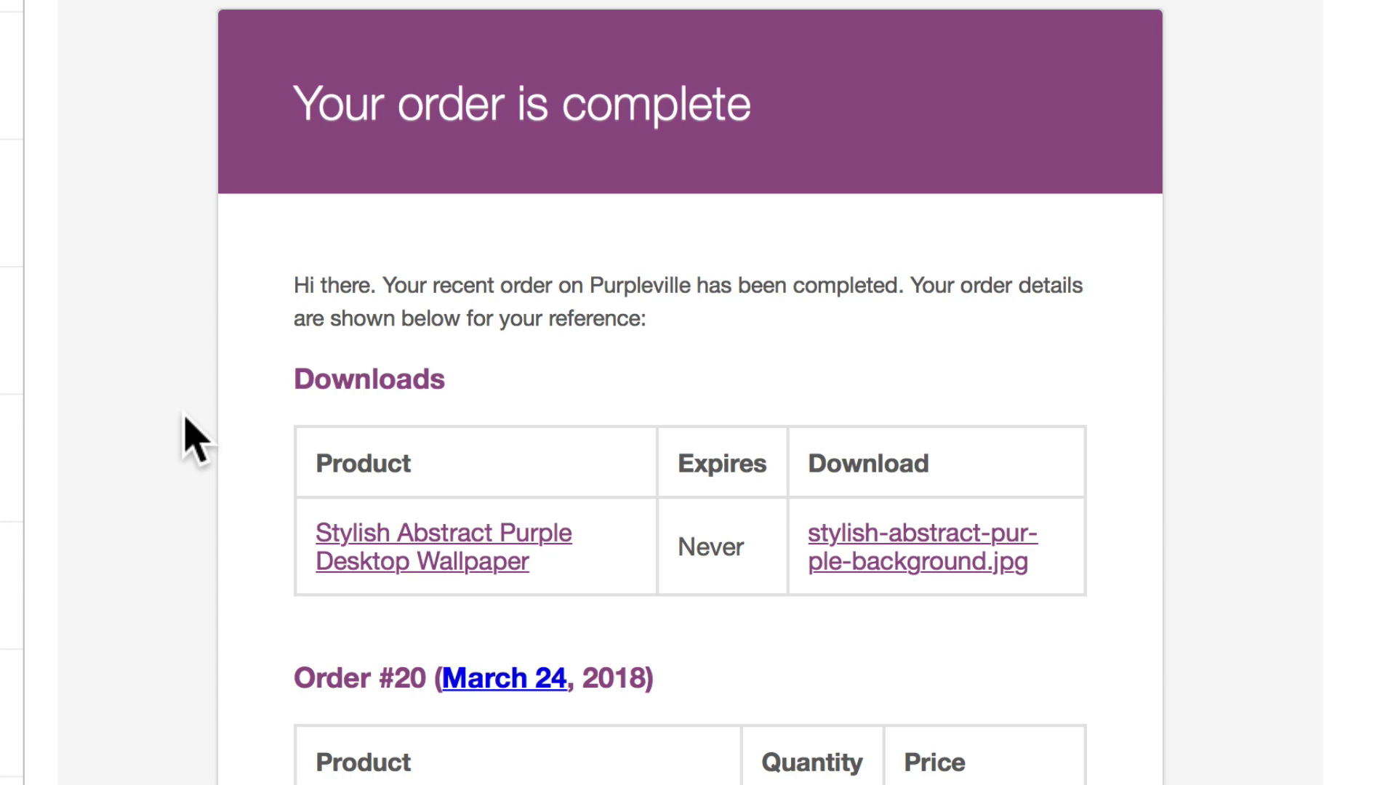
{"action": "scroll", "coordinate": [187, 436], "scroll_direction": "down", "scroll_amount": 2}
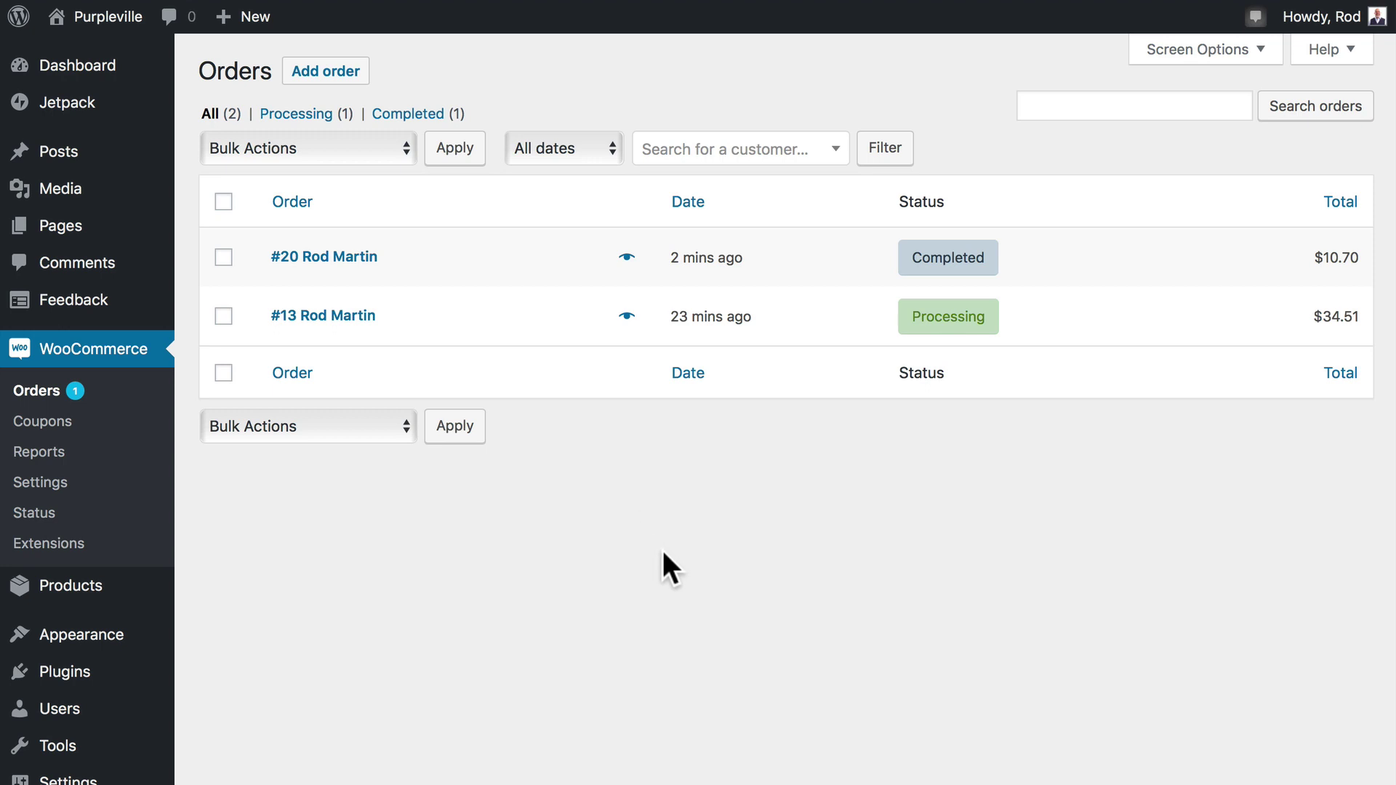
Turn on the Ship to and Actions columns in the Orders table's Screen Options.
{"action": "left_click", "coordinate": [1193, 51]}
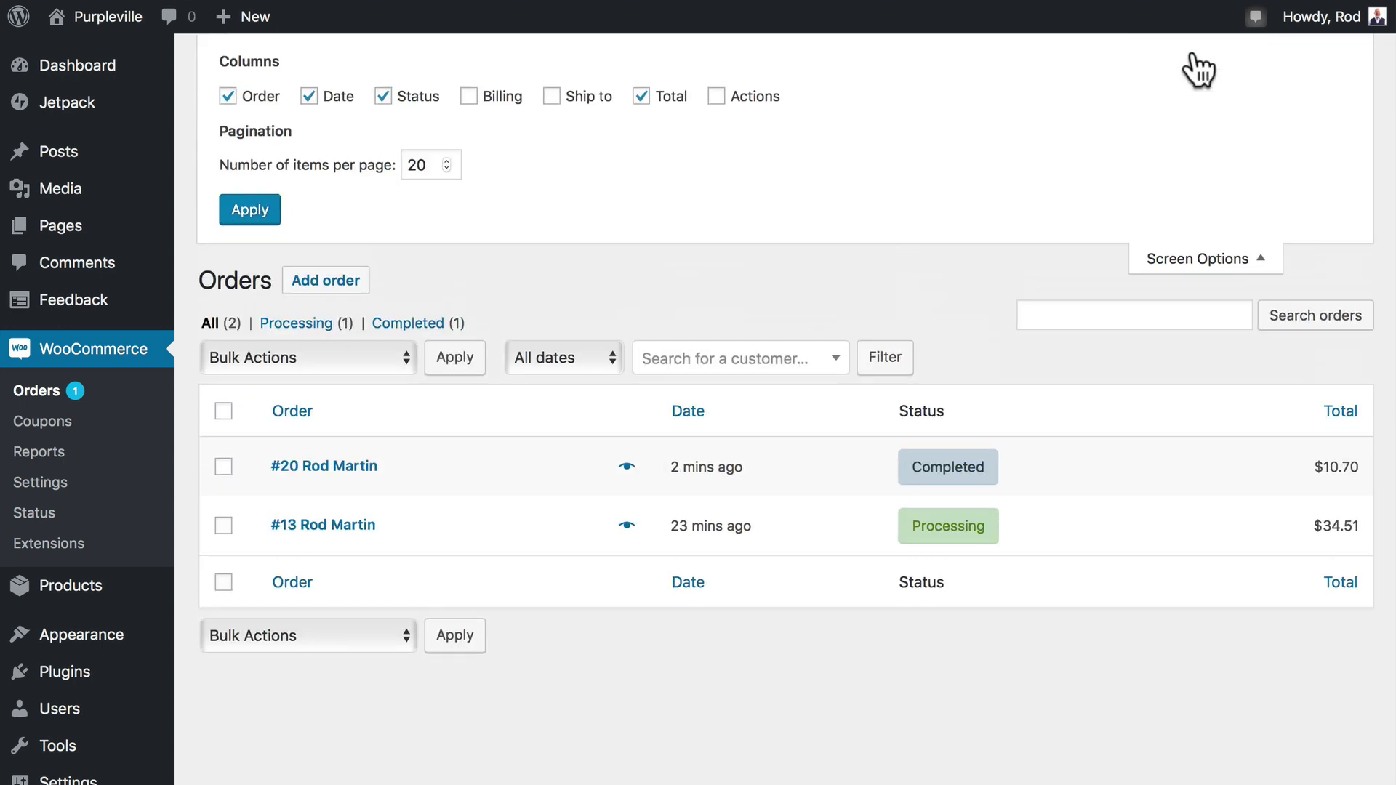
{"action": "left_click", "coordinate": [550, 97]}
{"action": "left_click", "coordinate": [717, 99]}
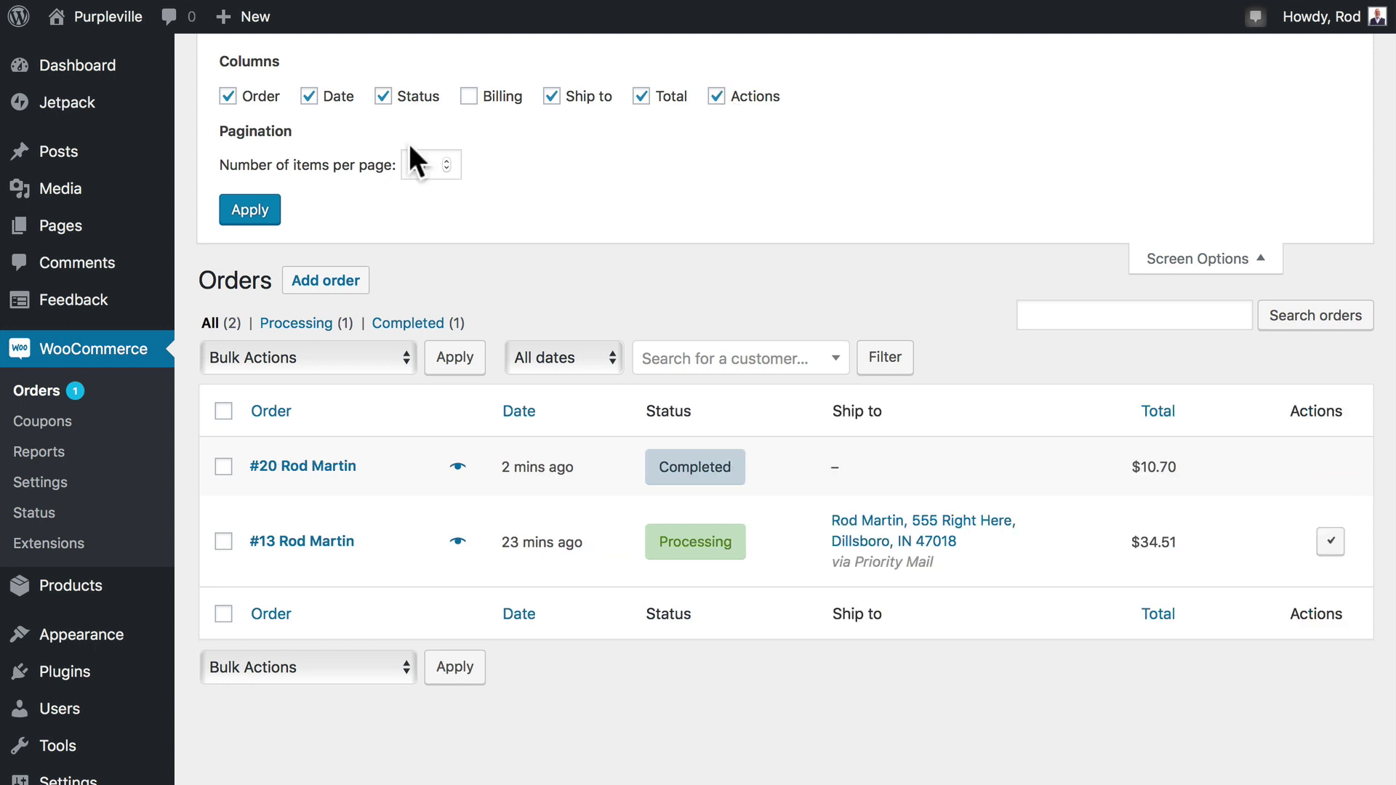
{"action": "left_click", "coordinate": [256, 211]}
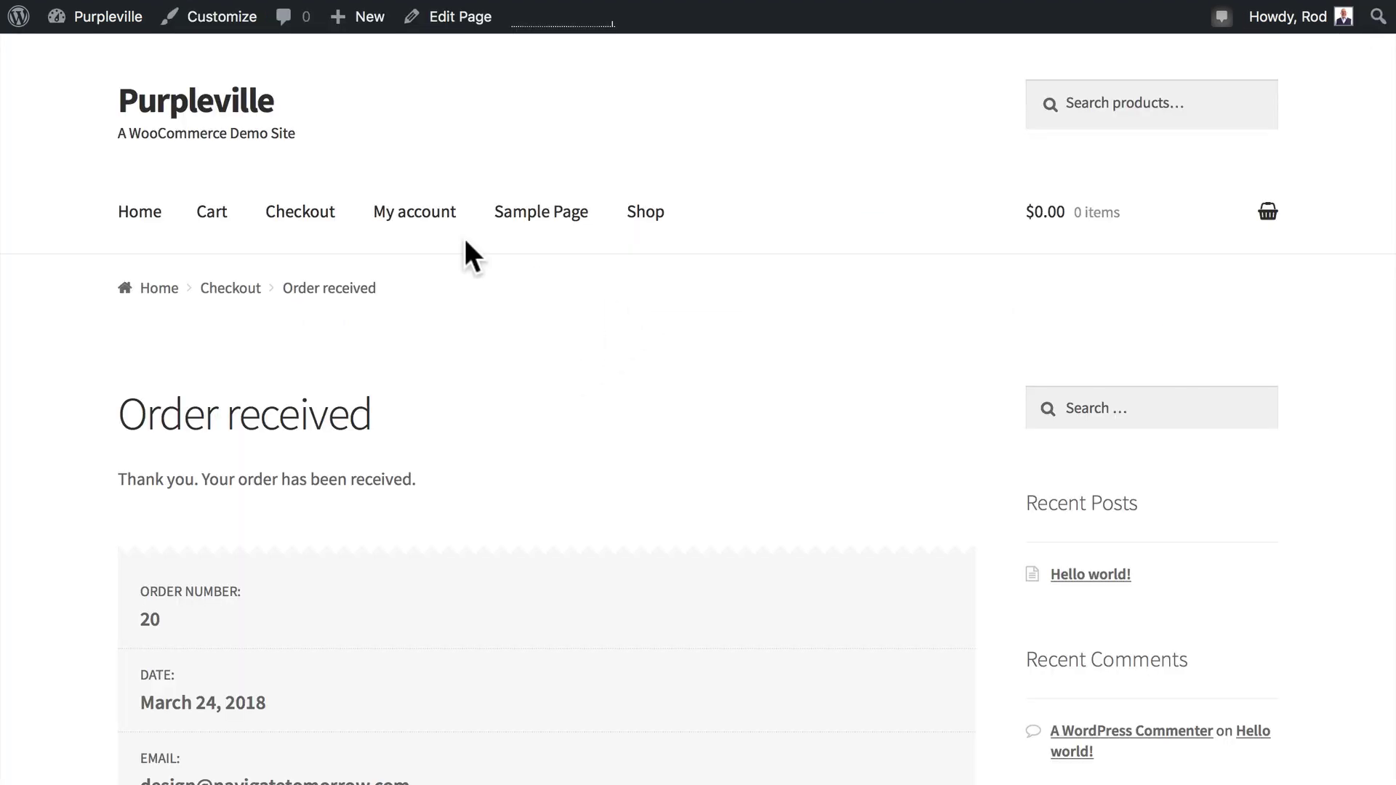
From My account's order history, view order #13: $34.51 Dinosaurs Are Awesome T-Shirt, Completed.
{"action": "left_click", "coordinate": [413, 212]}
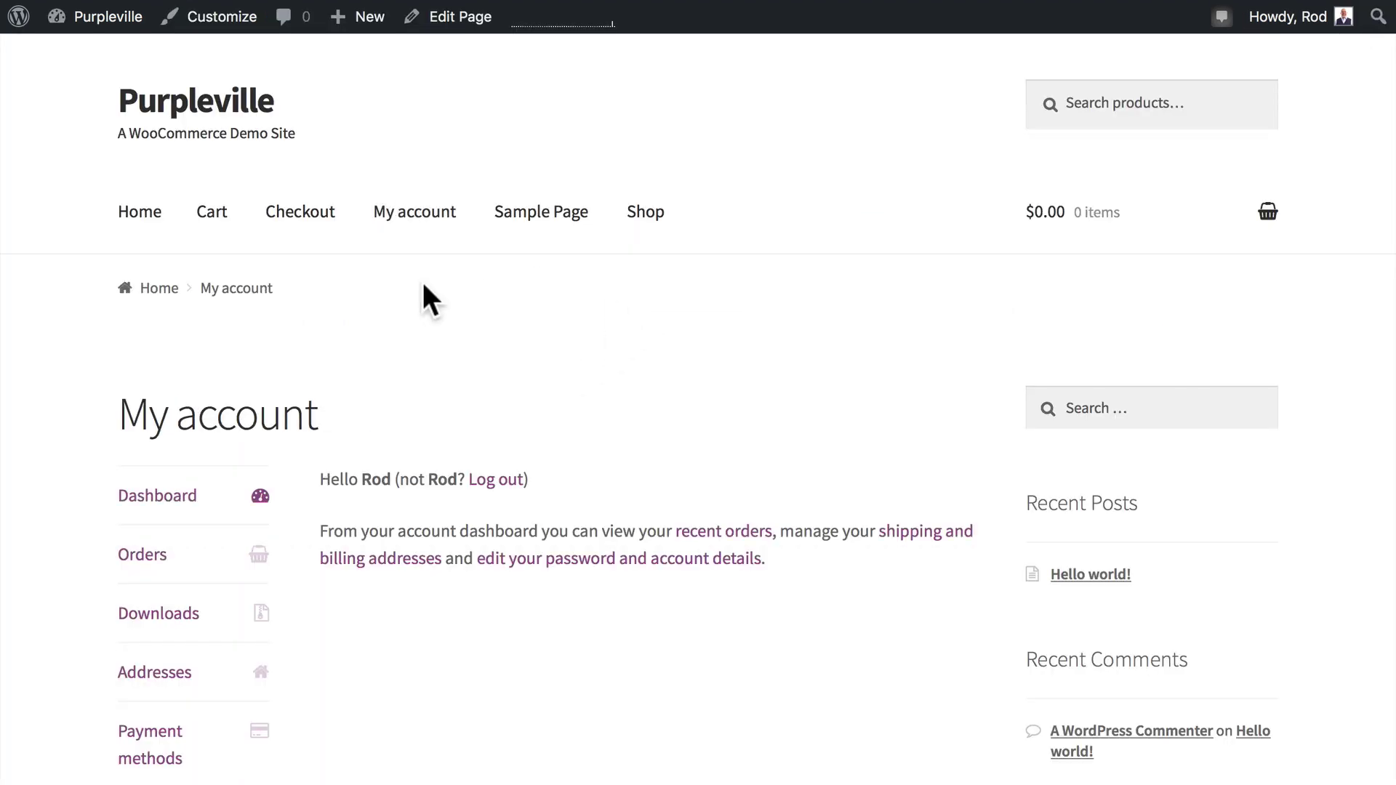
{"action": "left_click", "coordinate": [143, 556]}
{"action": "scroll", "coordinate": [144, 560], "scroll_direction": "down", "scroll_amount": 3}
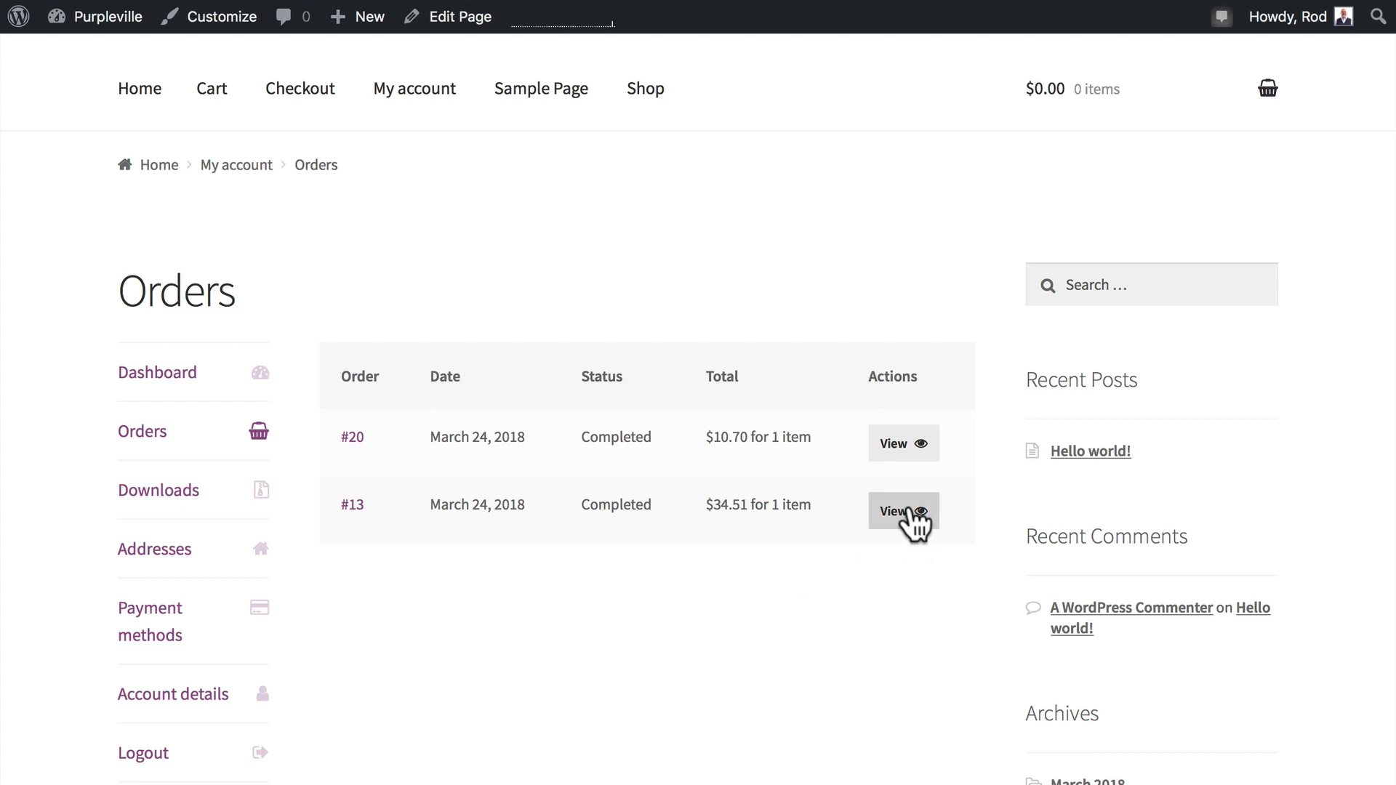
{"action": "left_click", "coordinate": [911, 511]}
{"action": "scroll", "coordinate": [909, 502], "scroll_direction": "down", "scroll_amount": 5}
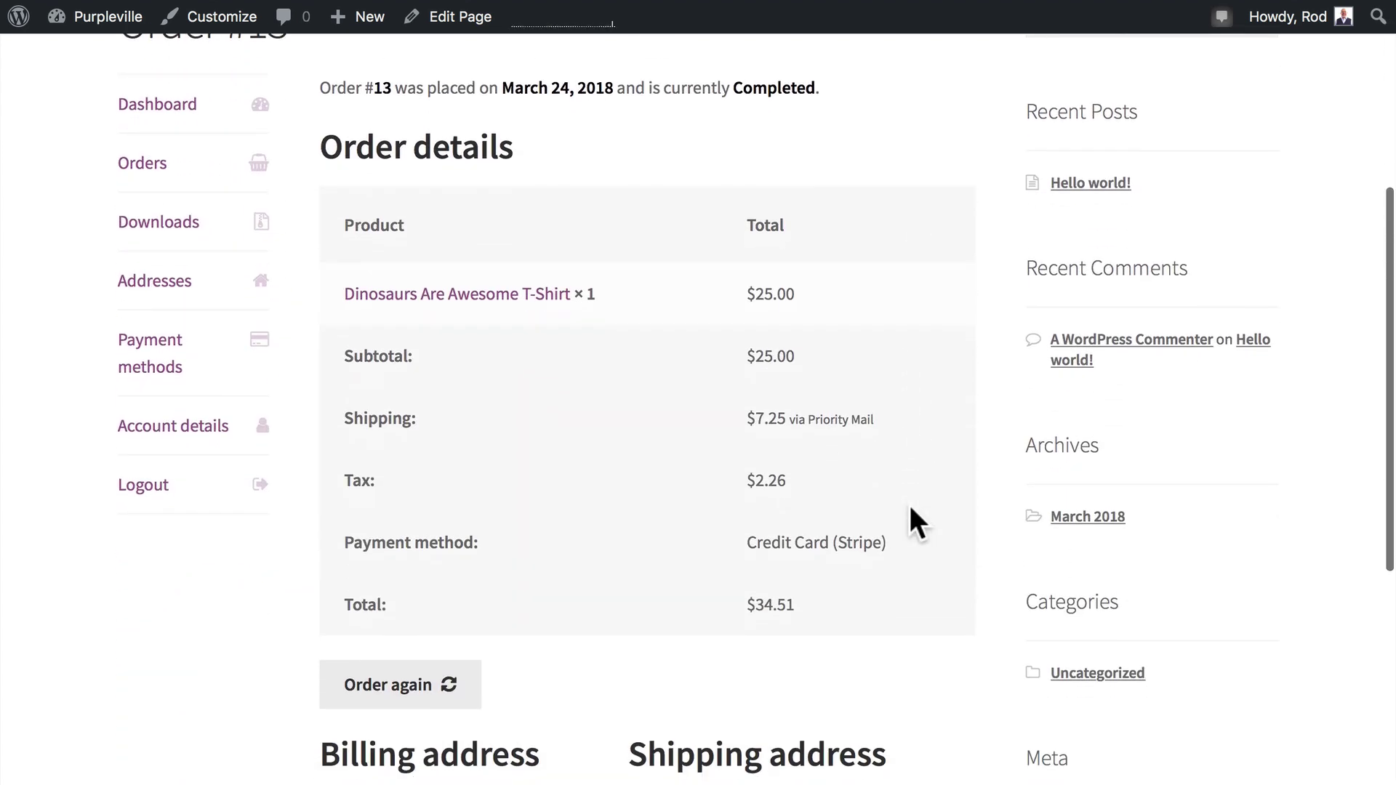
{"action": "scroll", "coordinate": [910, 511], "scroll_direction": "down", "scroll_amount": 7}
{"action": "scroll", "coordinate": [910, 510], "scroll_direction": "up", "scroll_amount": 6}
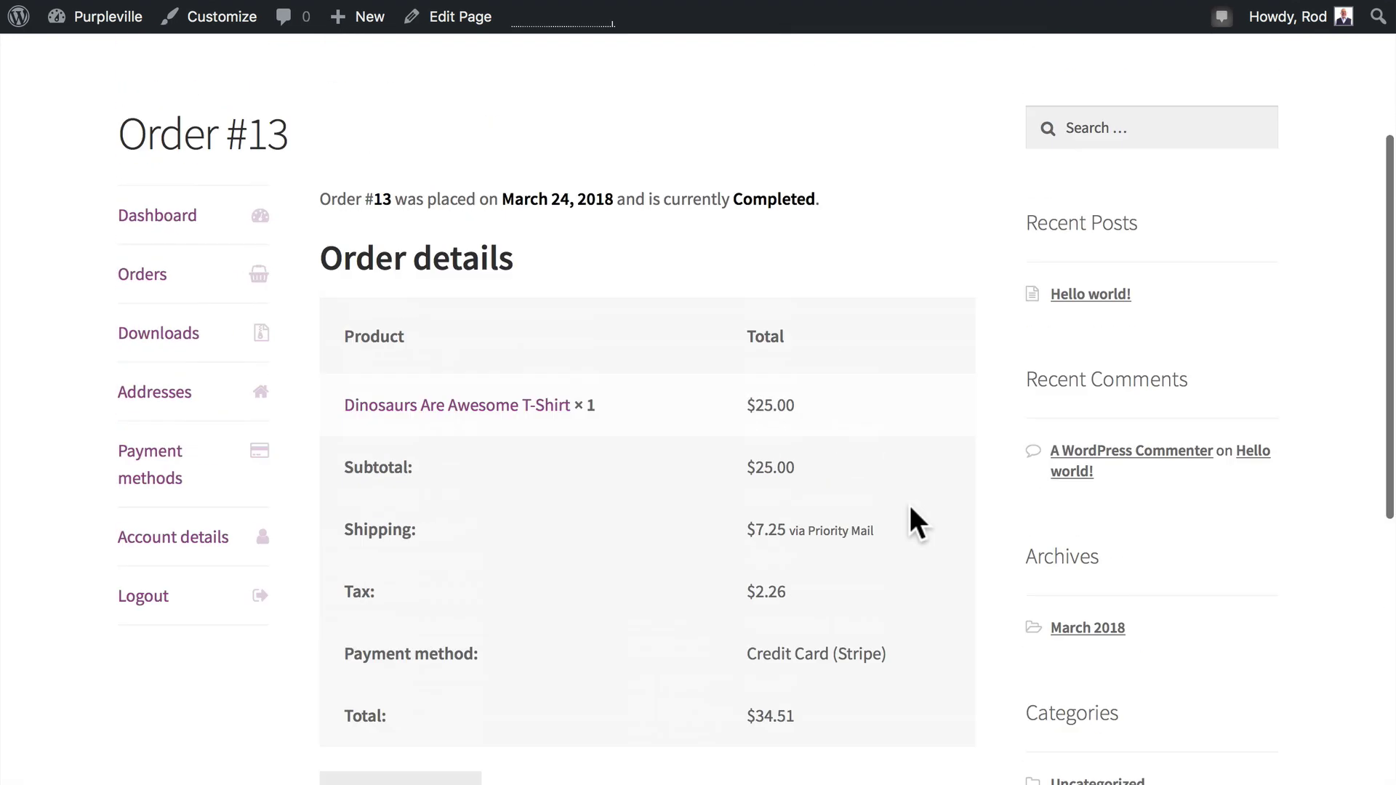
{"action": "scroll", "coordinate": [910, 511], "scroll_direction": "up", "scroll_amount": 3}
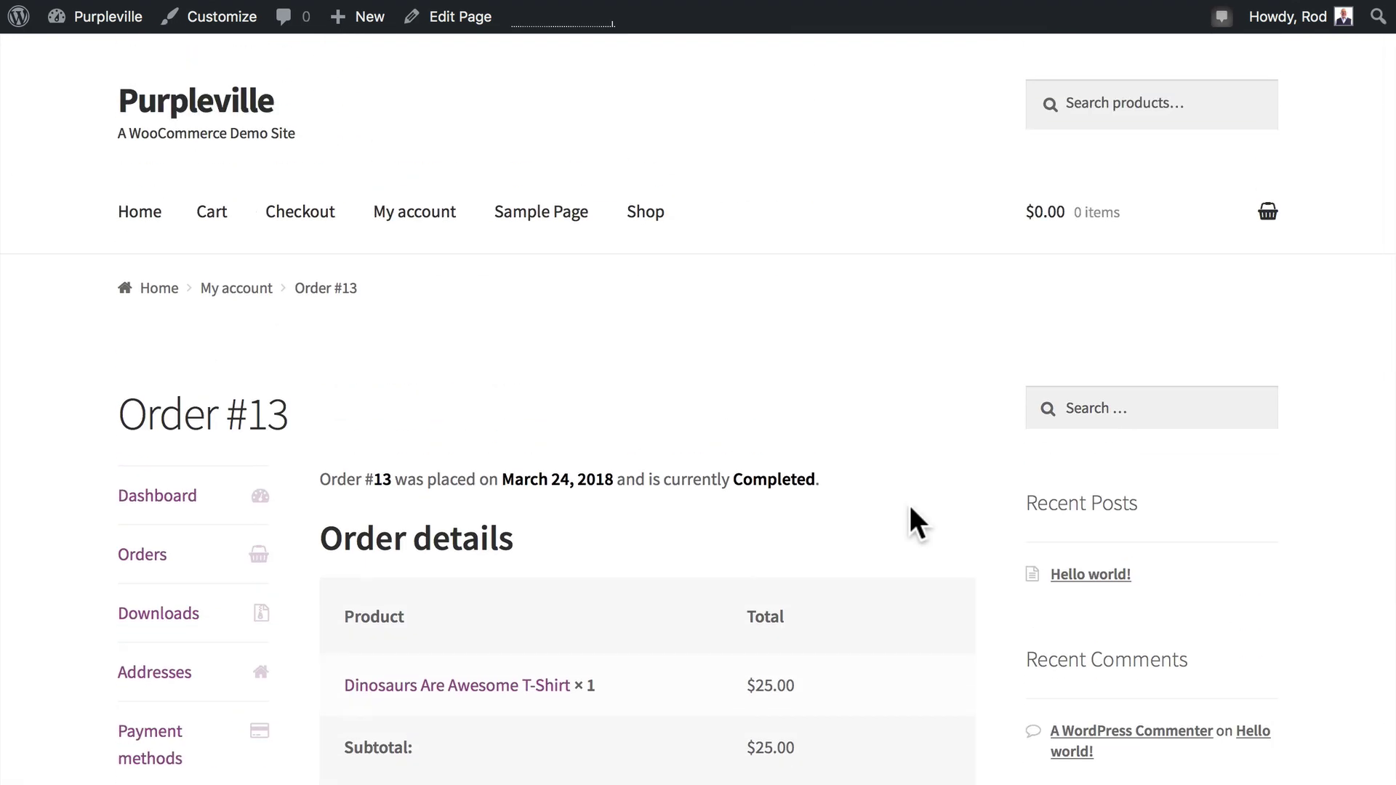